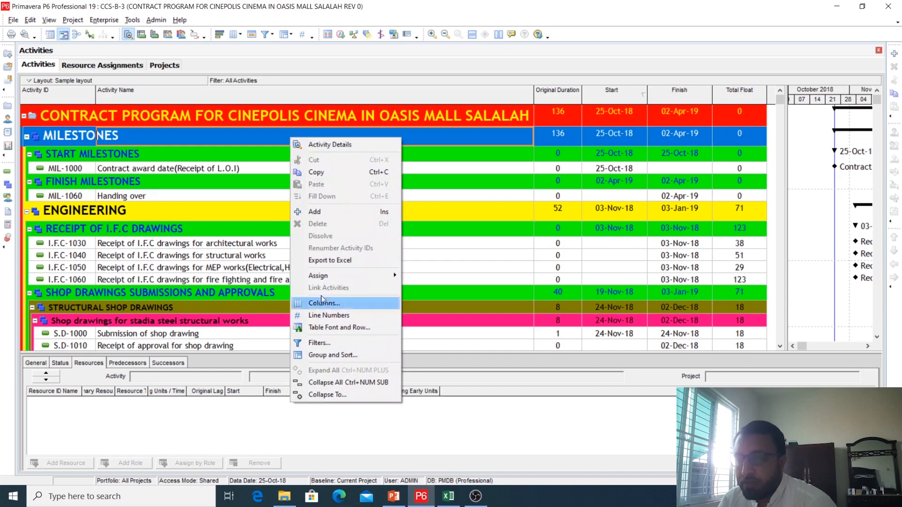
Collapse all activity groups and expand the project band to show only the top-level WBS groups
left_click(331, 382)
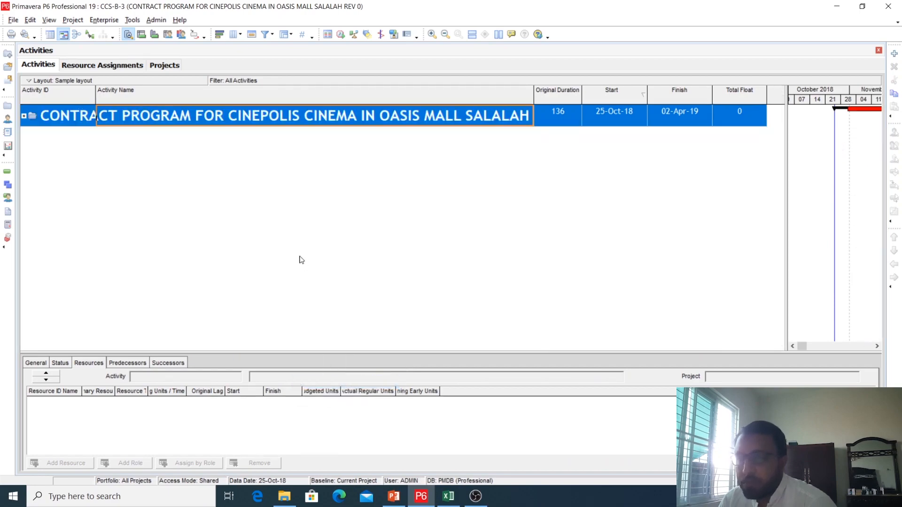
double_click(143, 117)
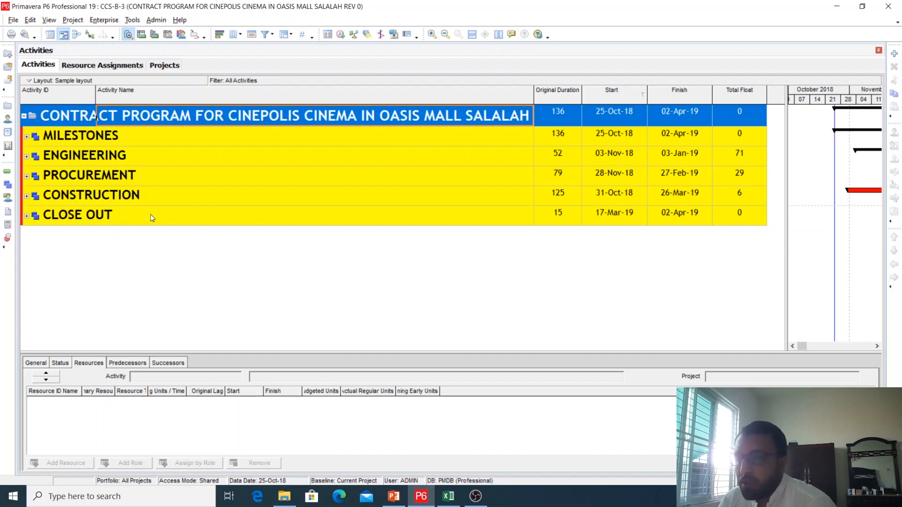
Start an export of the open project, showing the full list of file commands, and reposition the Export dialog
left_click(13, 20)
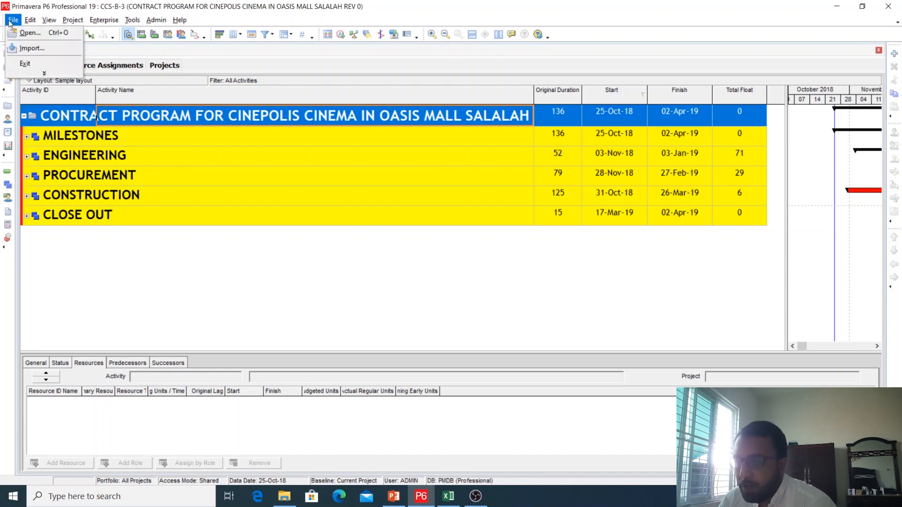
left_click(44, 73)
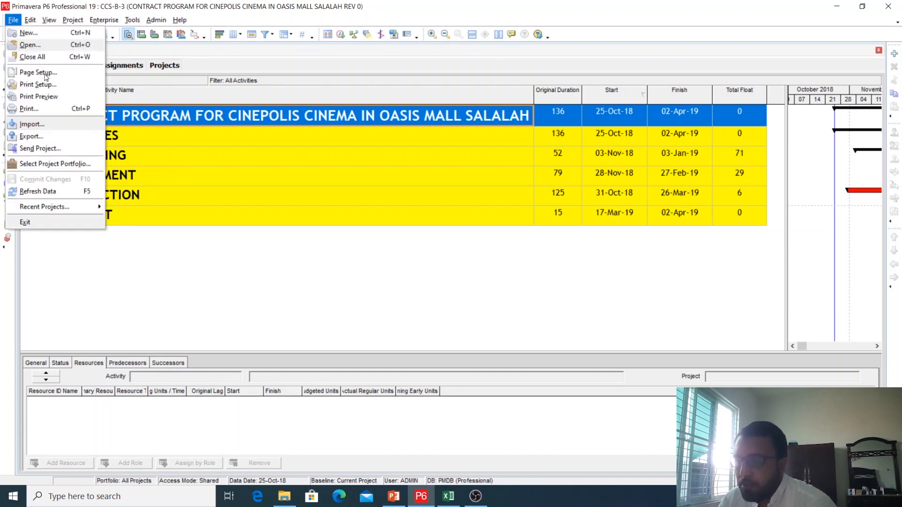
left_click(32, 138)
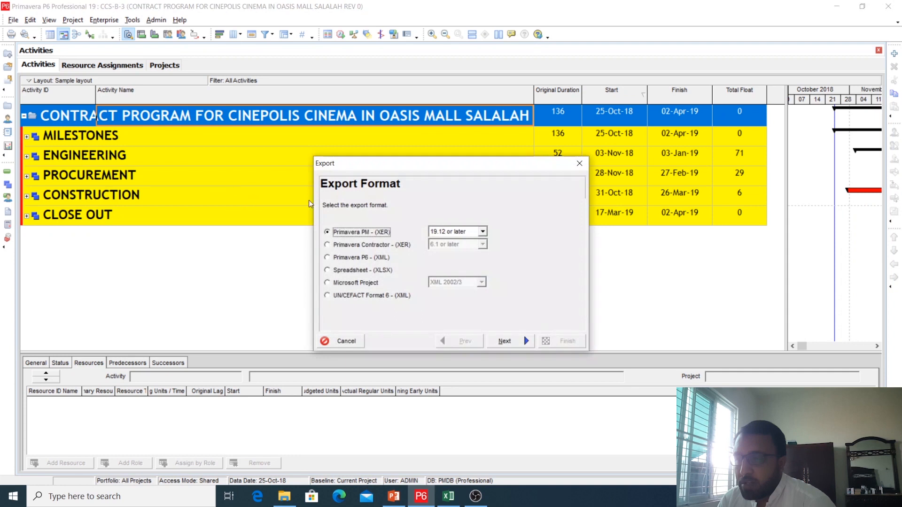
left_click_drag(427, 164, 393, 115)
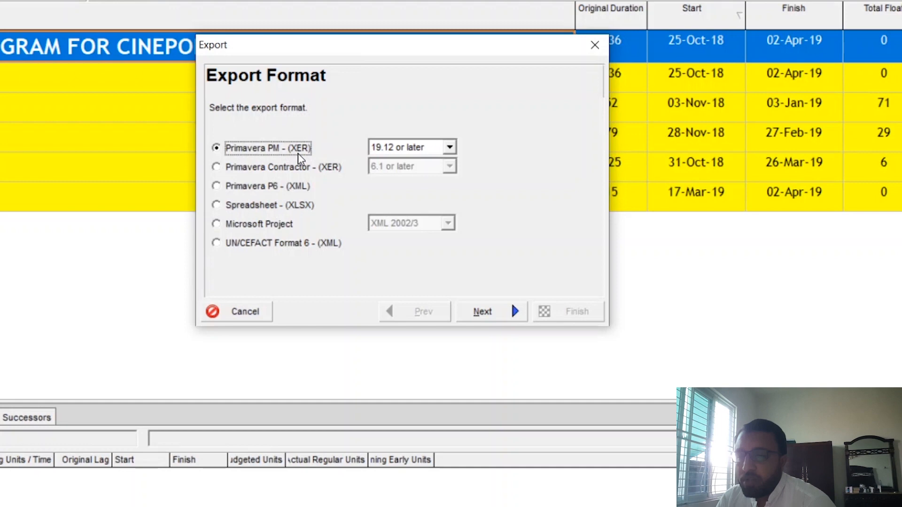
Set the Primavera PM (XER) export version to 8.0
left_click(433, 148)
left_click_drag(454, 177, 452, 201)
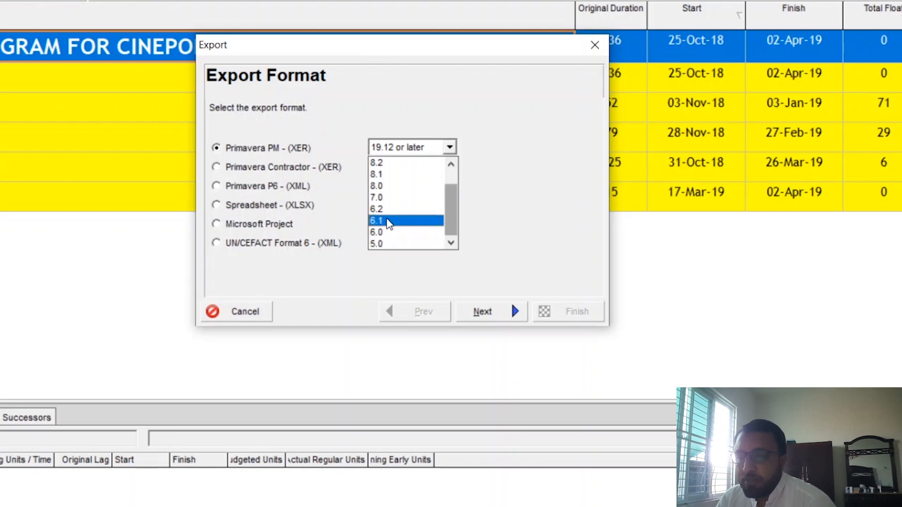
scroll(395, 202, "up", 1)
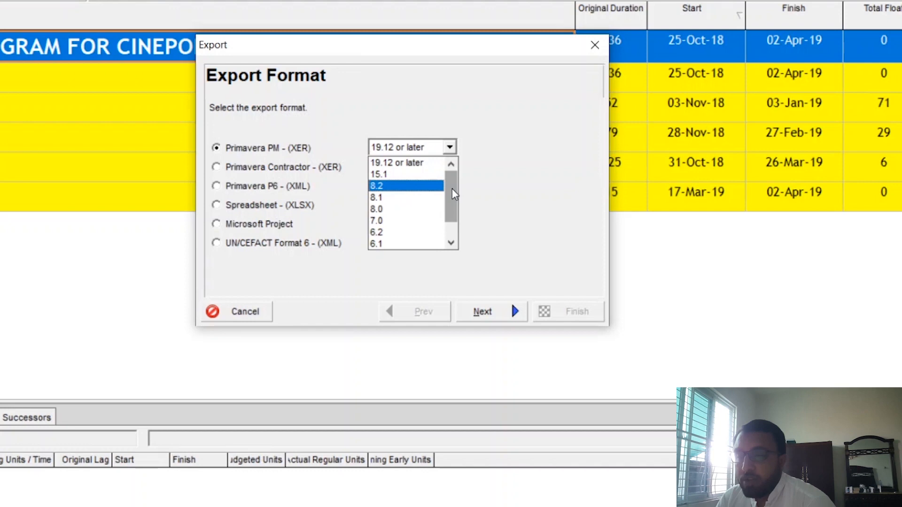
left_click(383, 209)
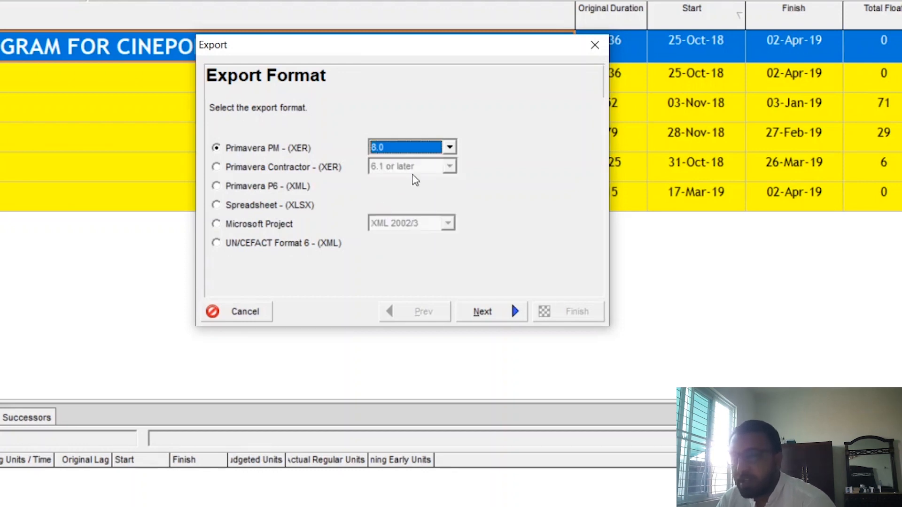
Set the Primavera PM (XER) export version to 15.1 and proceed to the export type
left_click(427, 145)
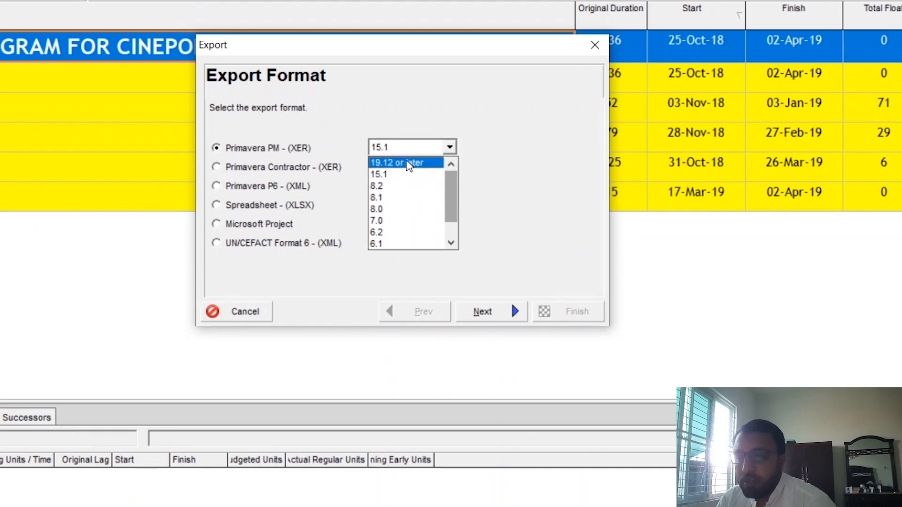
left_click_drag(452, 183, 453, 173)
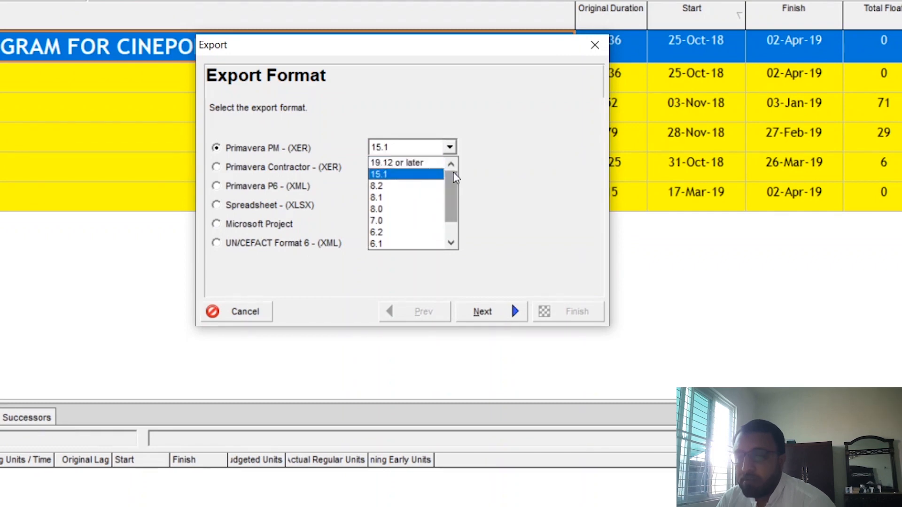
left_click(403, 177)
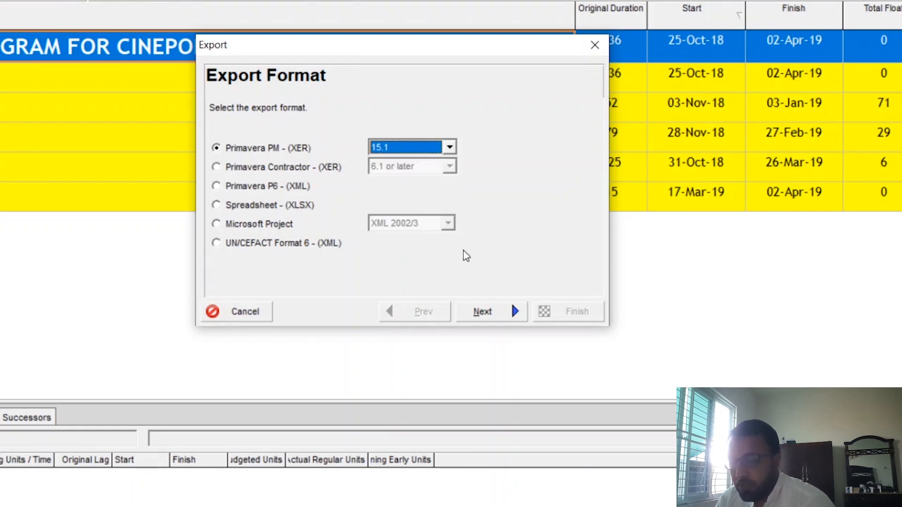
left_click(484, 312)
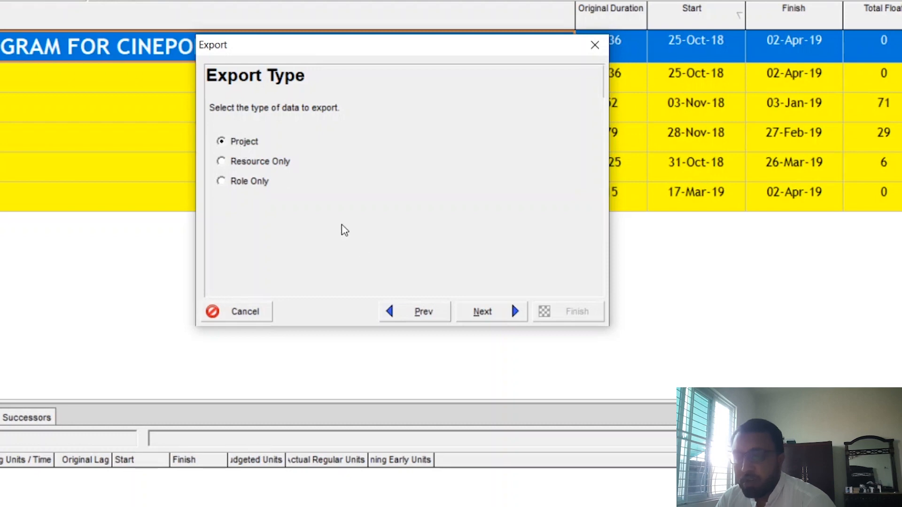
Choose Project as the data type and keep project CCS-B-3 marked for export
left_click(488, 318)
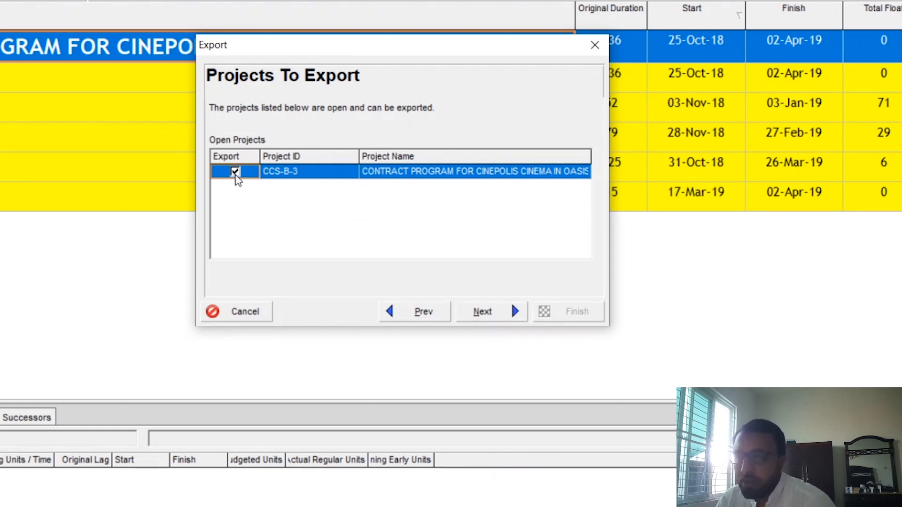
left_click(482, 178)
left_click(334, 178)
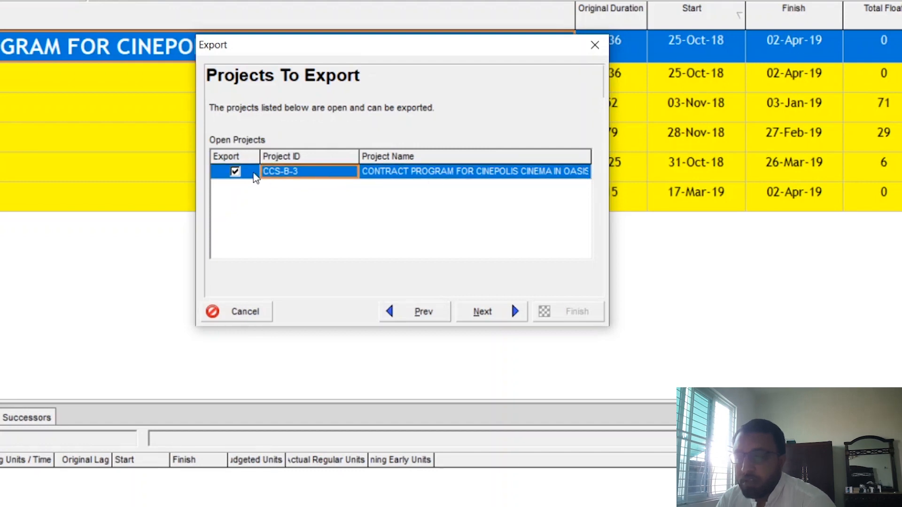
left_click(235, 172)
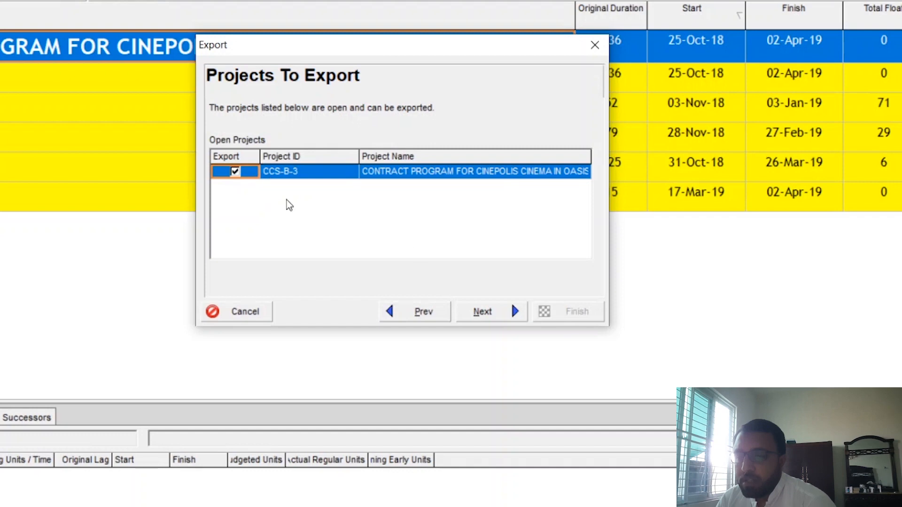
left_click(502, 314)
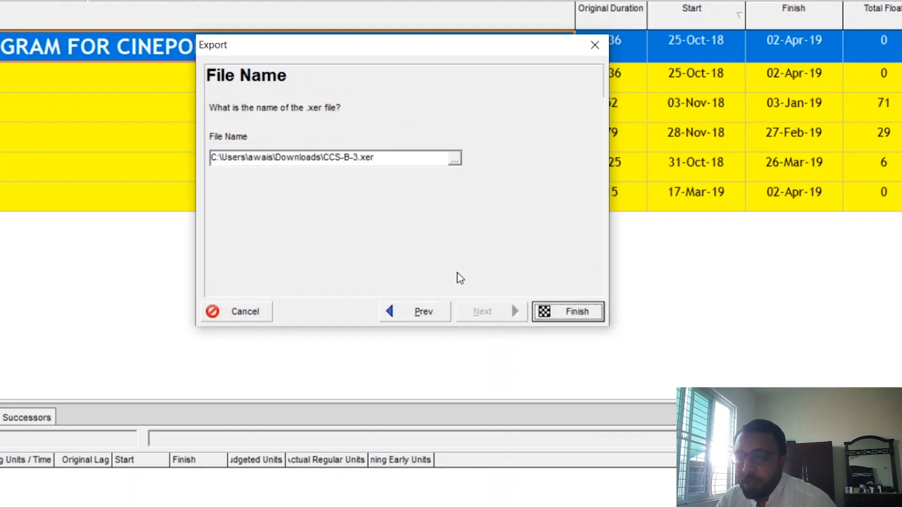
Save the XER file on the Desktop as "Cinepolis Cinema Construction Project" and finish the export
left_click(455, 161)
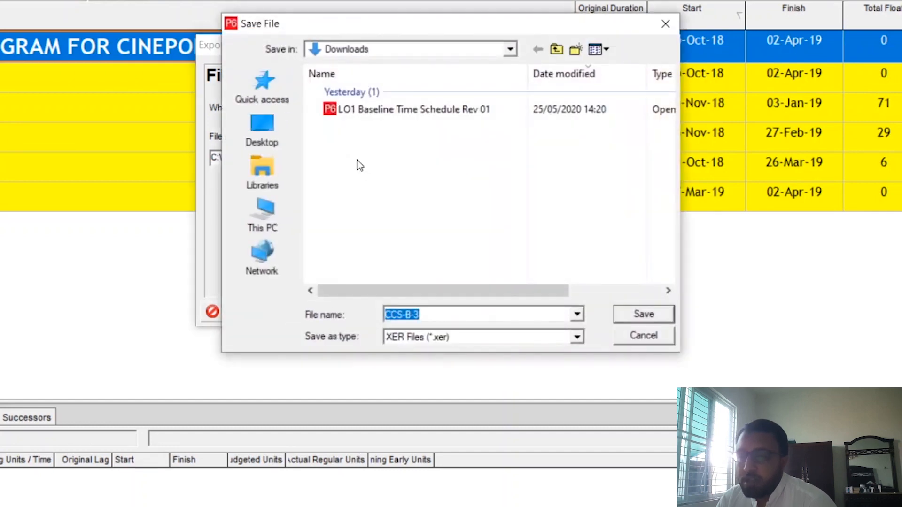
left_click(262, 129)
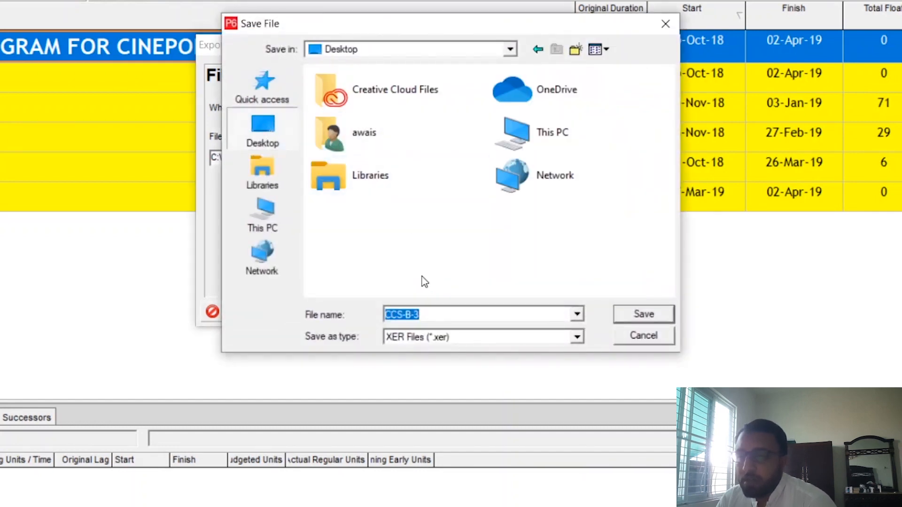
left_click(427, 316)
left_click_drag(427, 316, 382, 315)
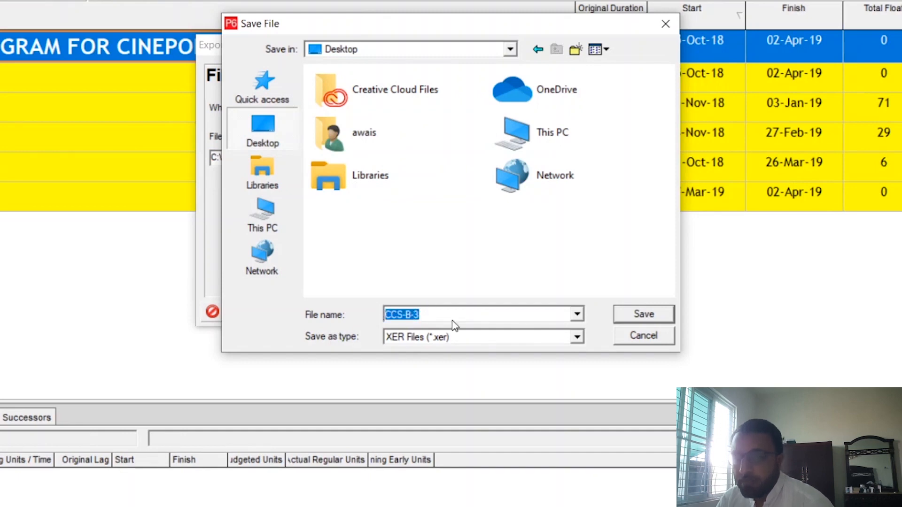
type("Cineplo")
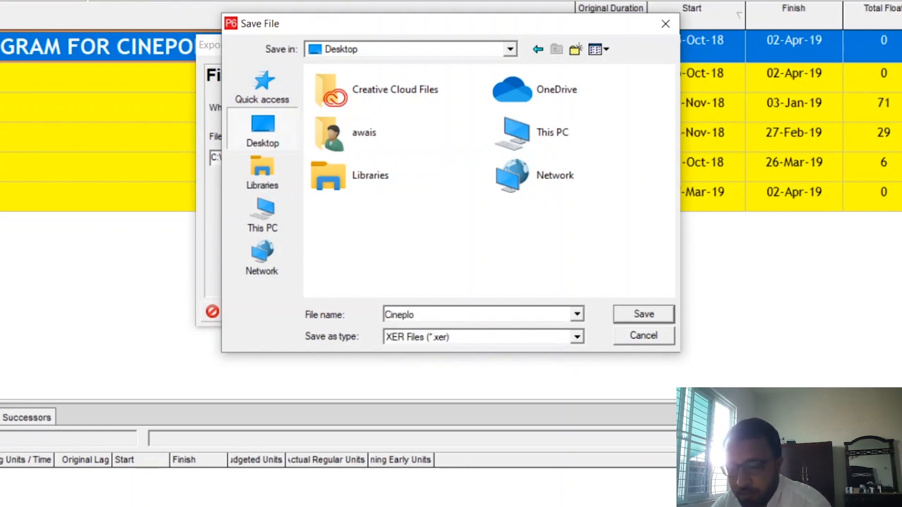
key("BackSpace")
key("BackSpace")
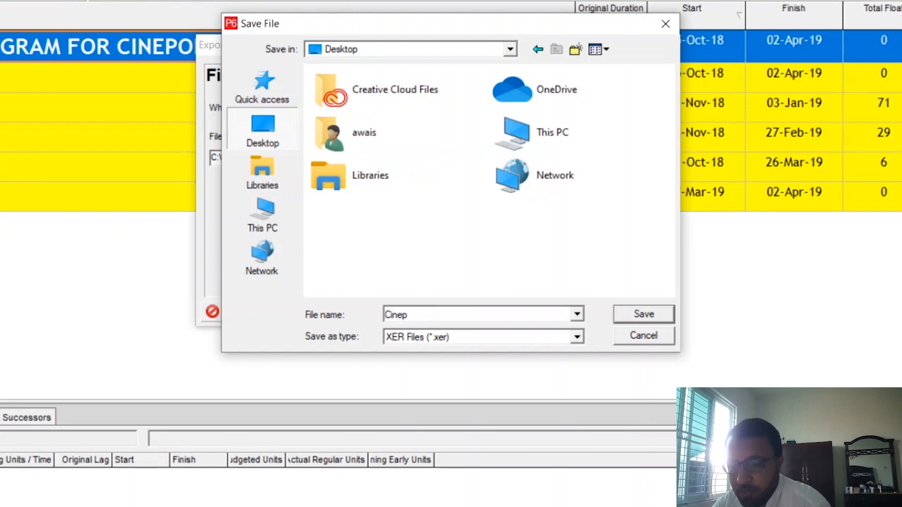
type("olis Cinema Construction ")
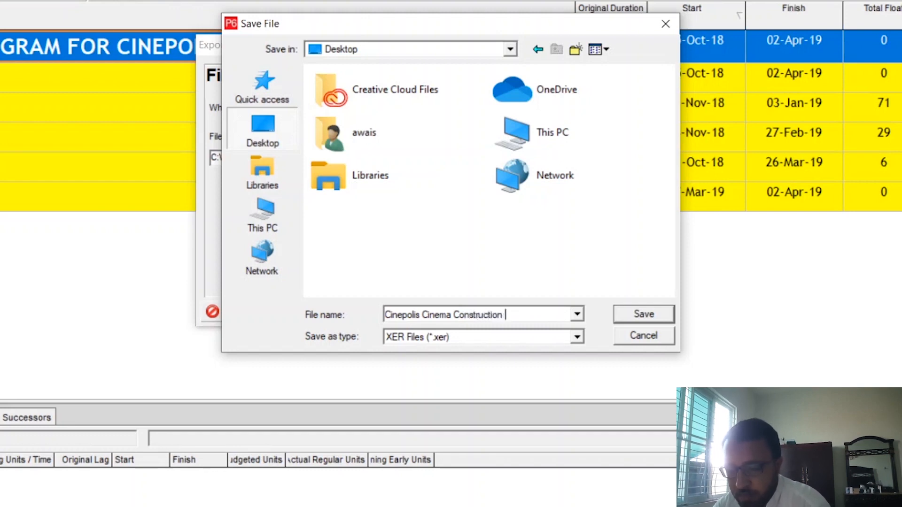
type("Project")
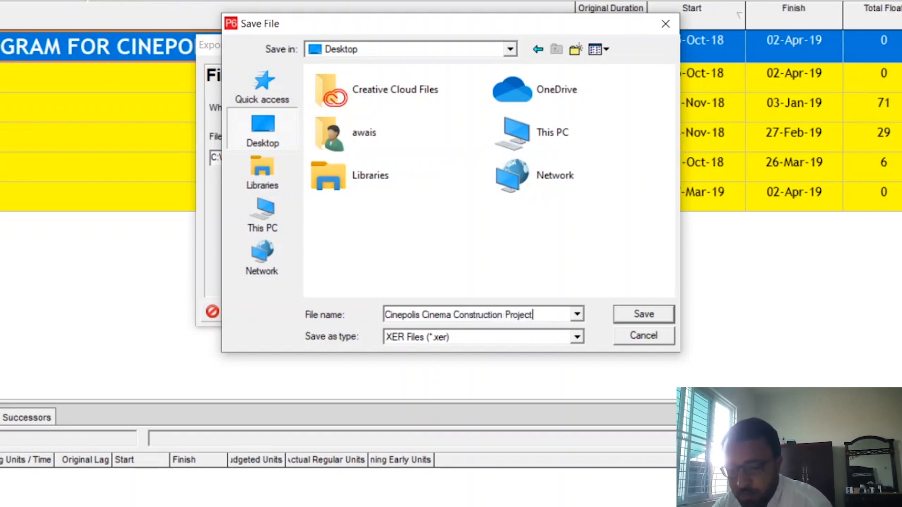
left_click(621, 319)
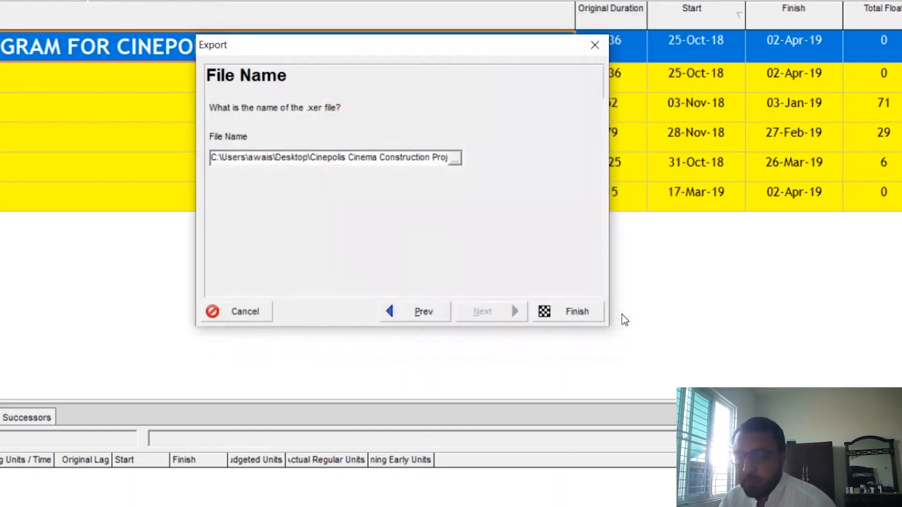
left_click(574, 314)
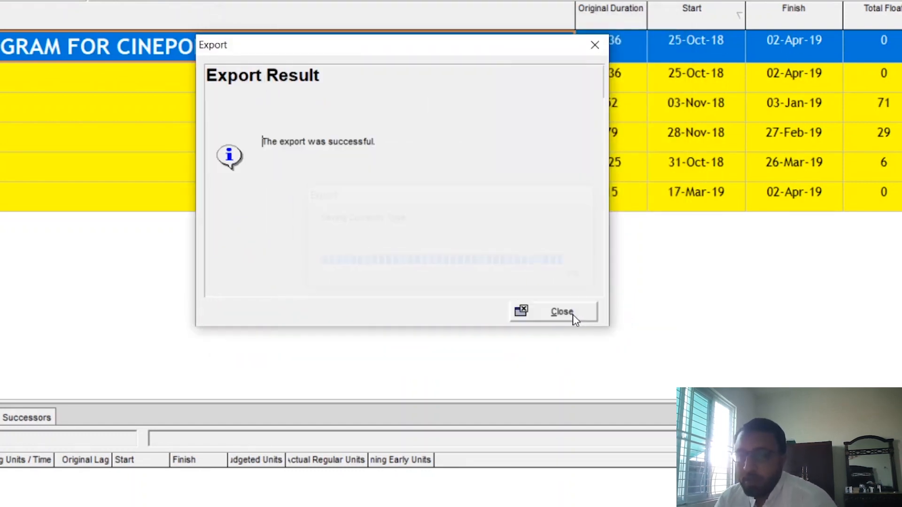
left_click(574, 317)
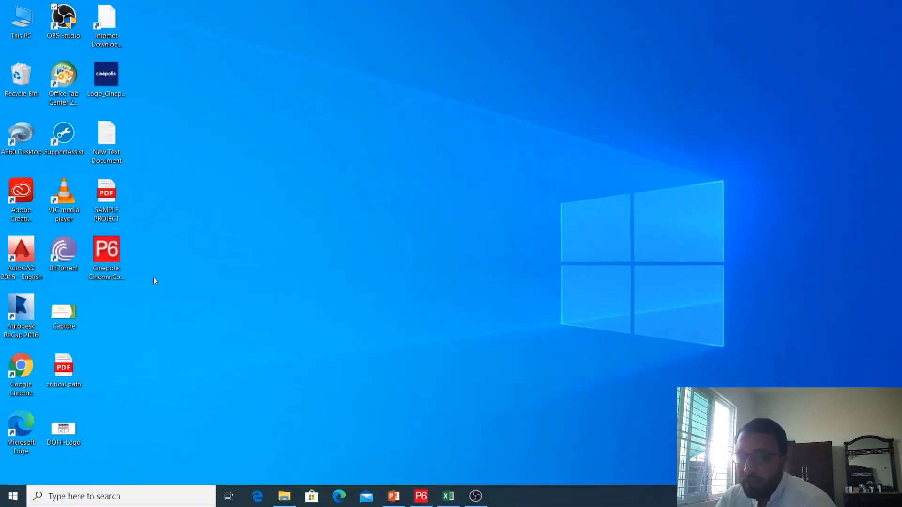
Check the exported Cinepolis Cinema Construction Project file on the Windows desktop and refresh the desktop
left_click(116, 247)
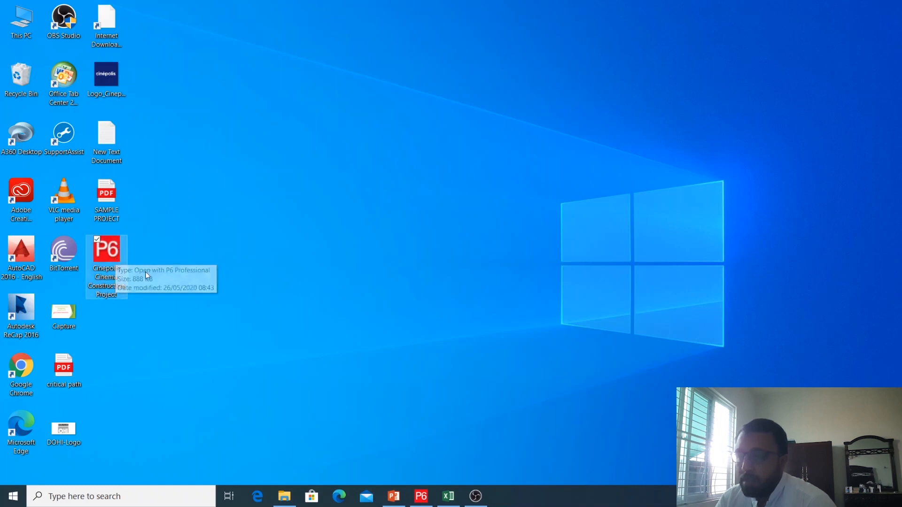
left_click(151, 284)
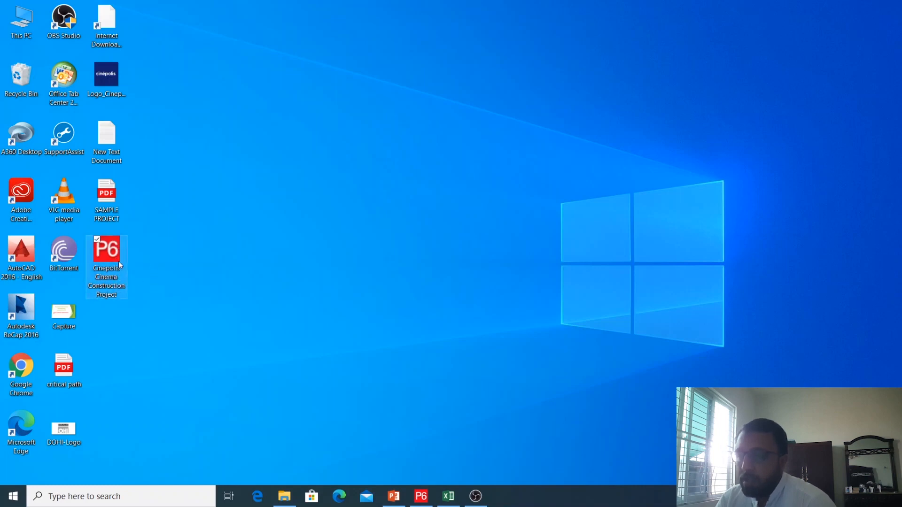
right_click(178, 246)
left_click(150, 277)
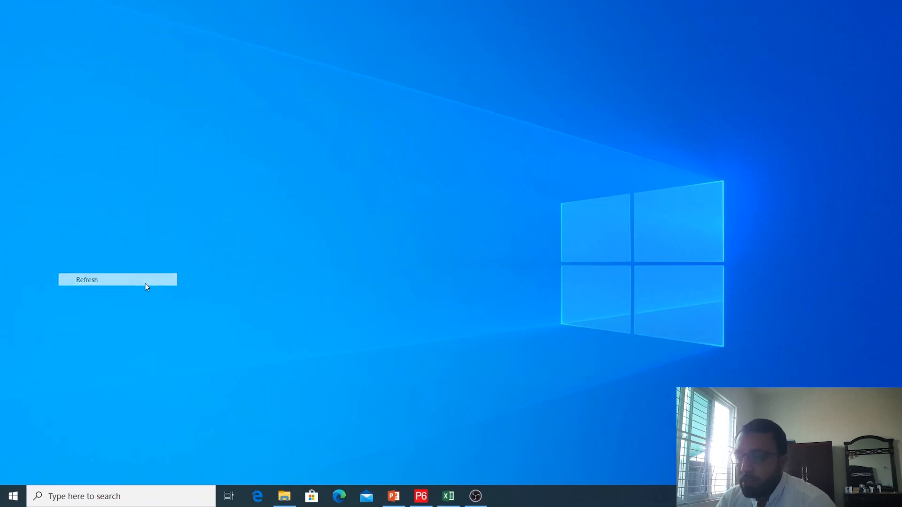
Switch back to Primavera P6 and start an import in Primavera PM (XER) format with Project as the data type
left_click(420, 496)
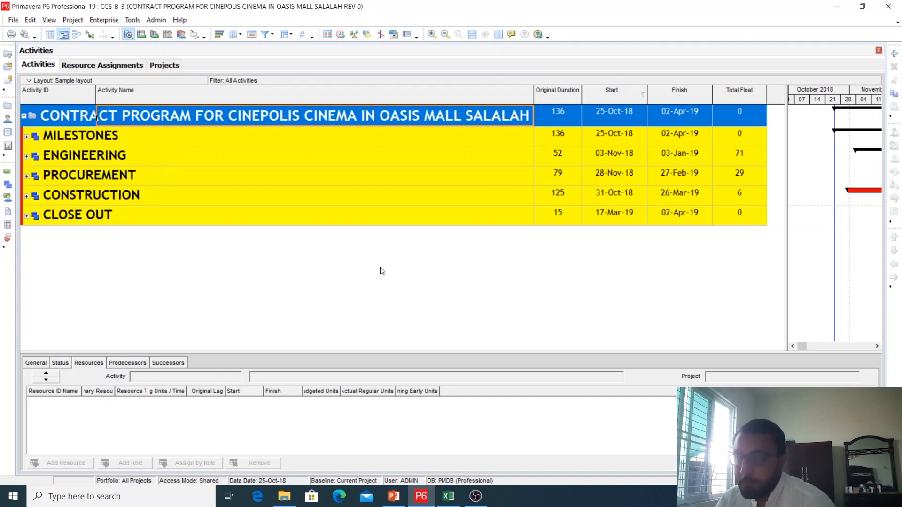
left_click_drag(787, 193, 791, 193)
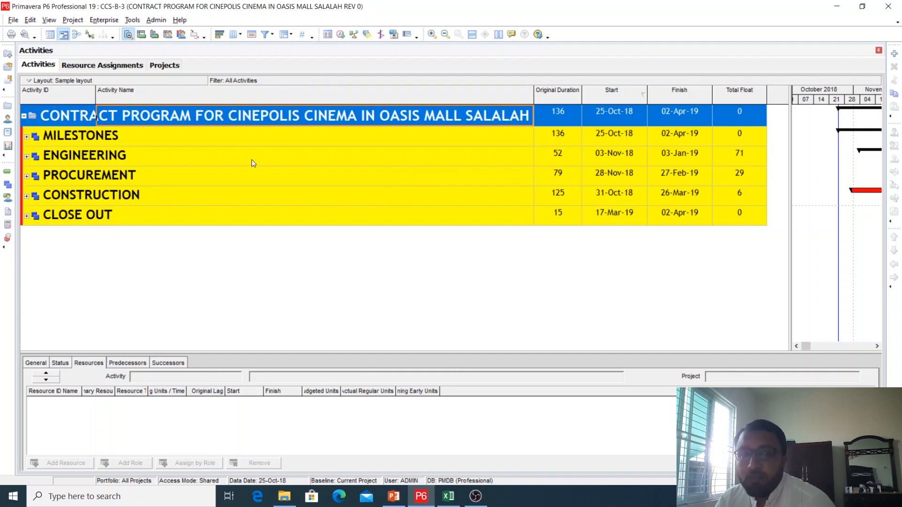
left_click(219, 197)
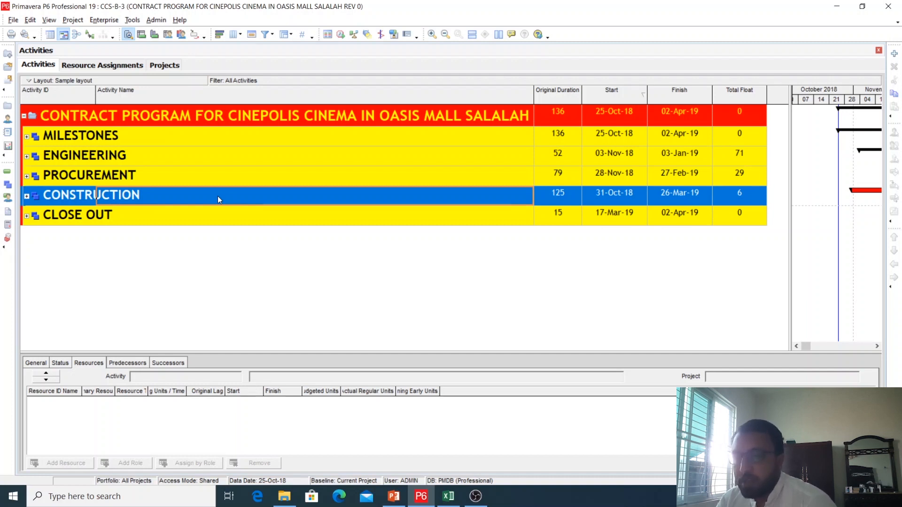
left_click(14, 21)
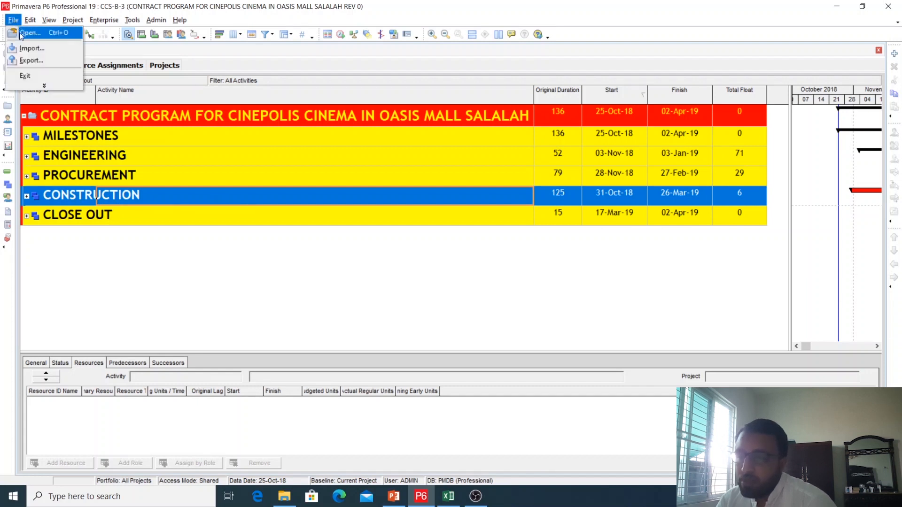
left_click(23, 49)
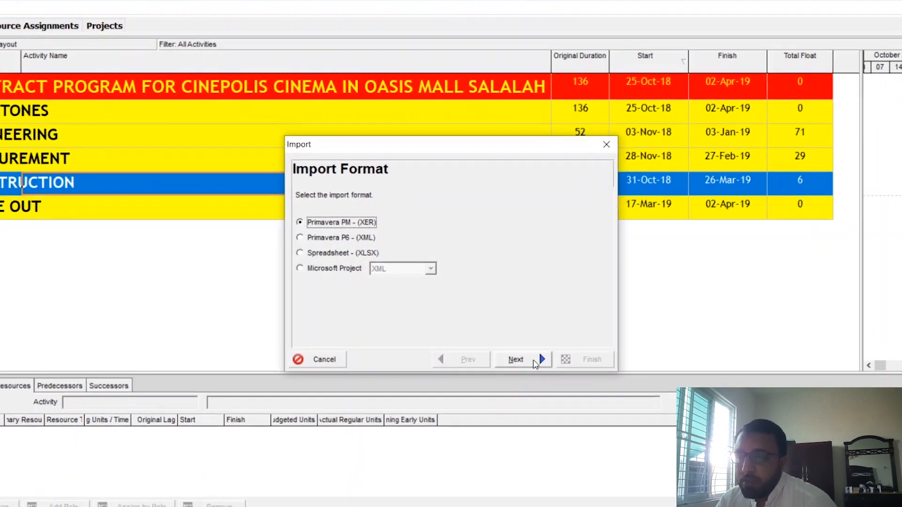
left_click(505, 341)
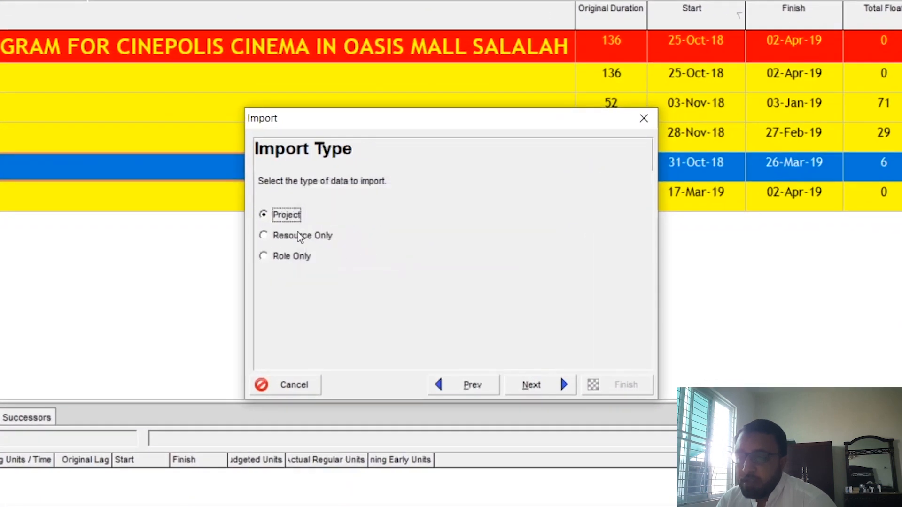
left_click(533, 387)
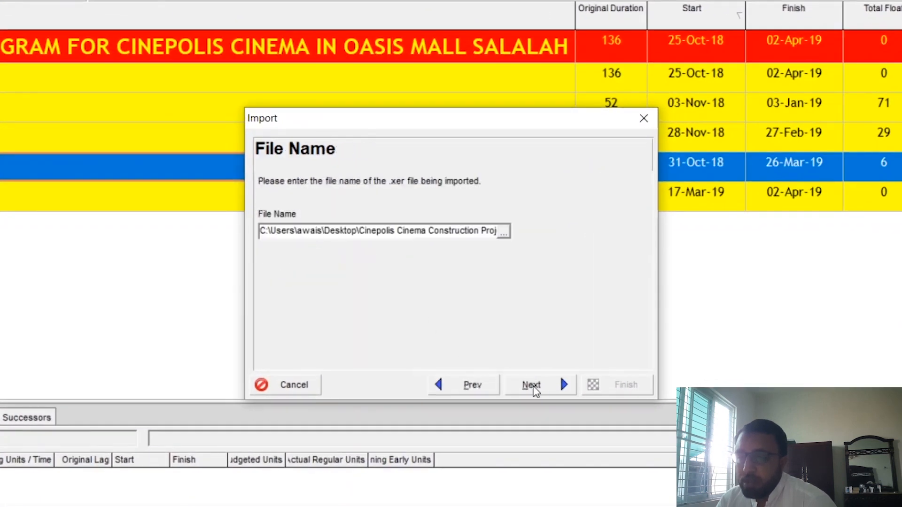
Choose the Cinepolis Cinema Construction Project XER file on the Desktop as the import file and proceed to the project options
left_click(504, 232)
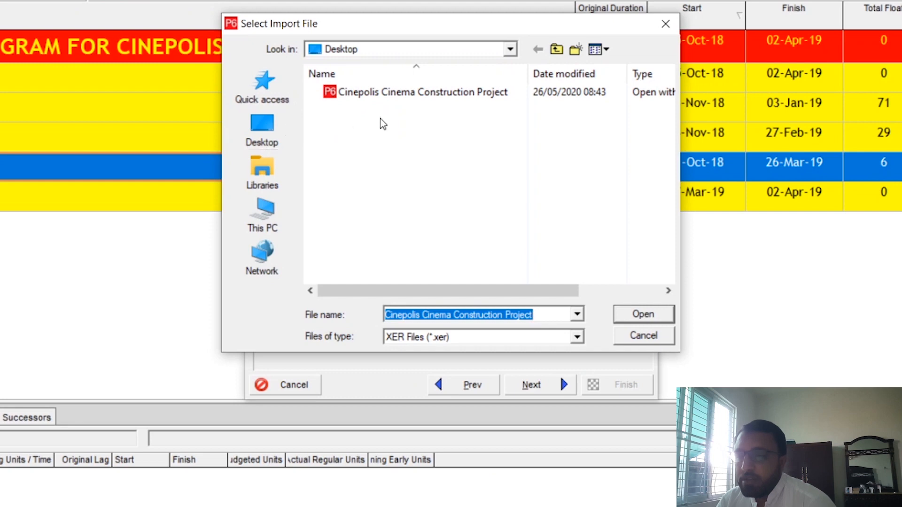
left_click(418, 94)
double_click(418, 94)
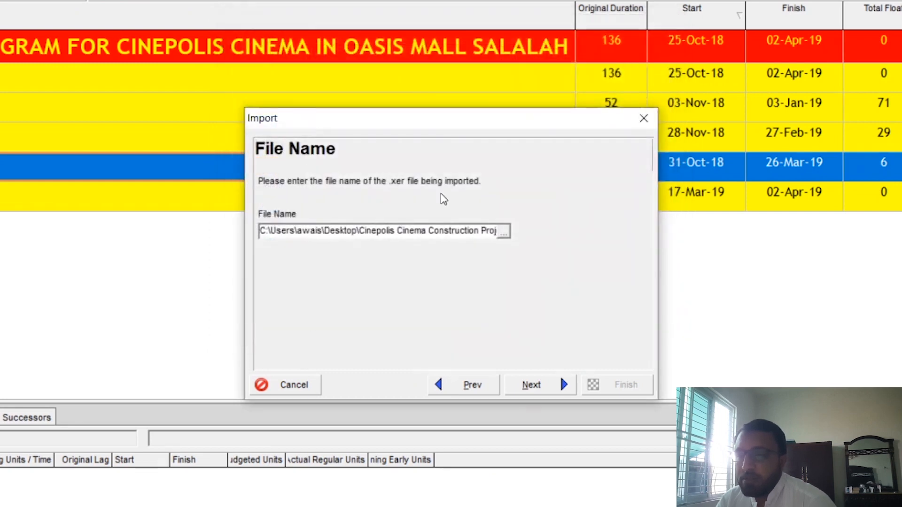
left_click(554, 393)
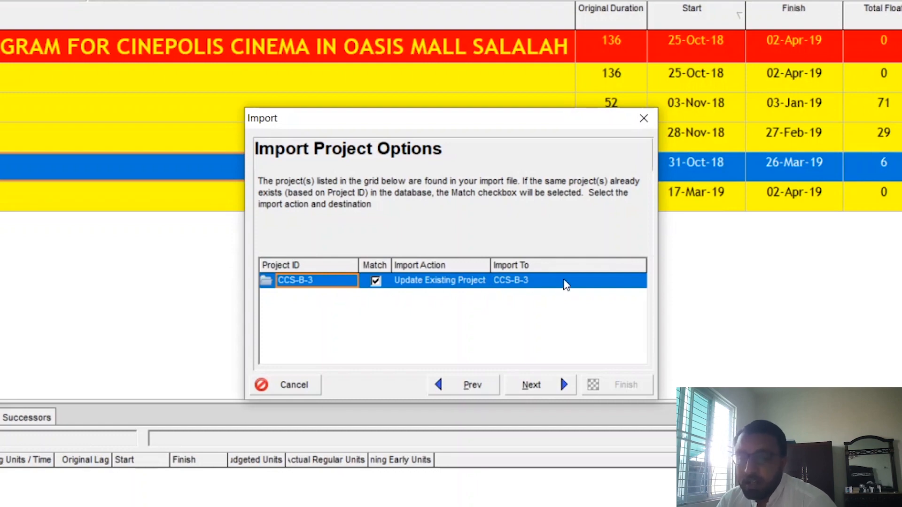
Check which existing projects are offered as the import destination for CCS-B-3, without changing the destination
left_click(638, 285)
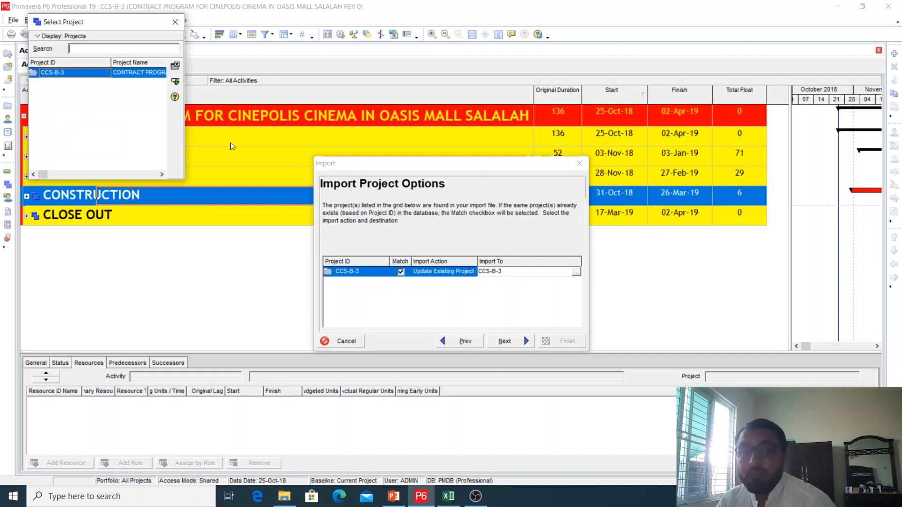
left_click_drag(185, 112, 366, 111)
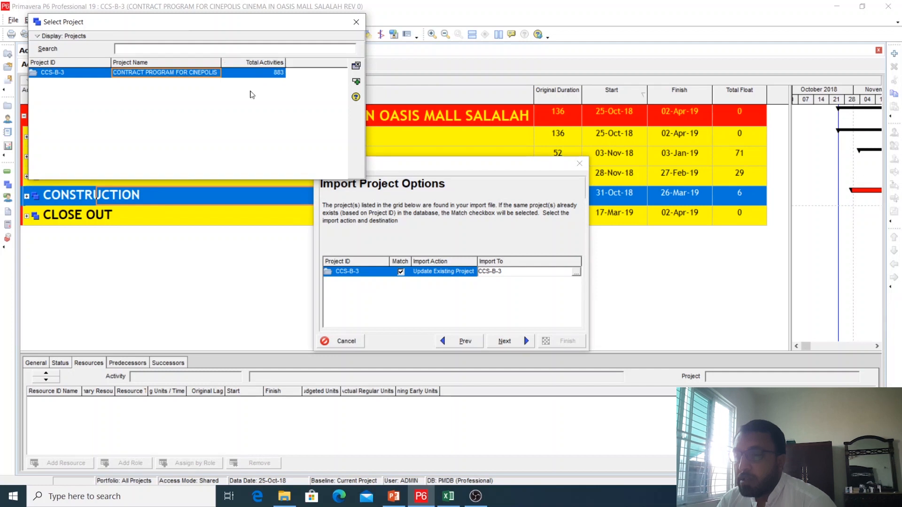
left_click(357, 21)
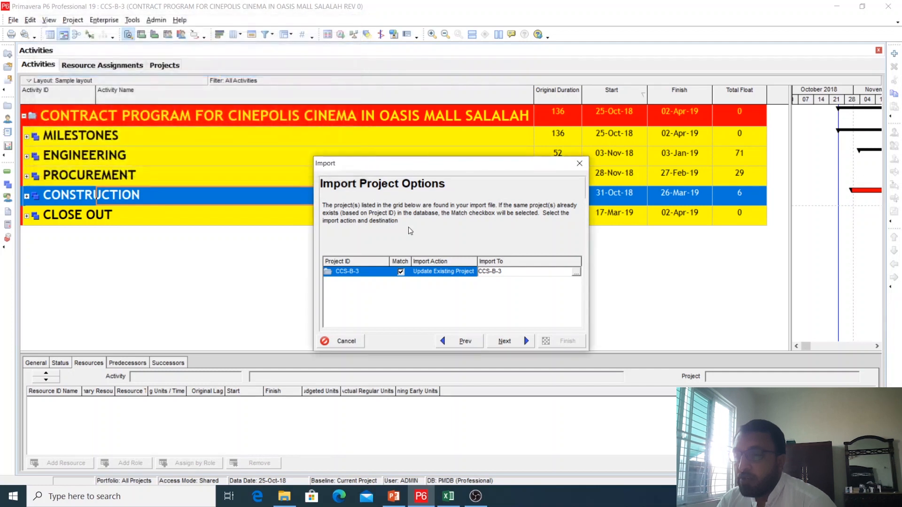
Review the import actions available for CCS-B-3 and choose Update Existing Project
left_click(473, 273)
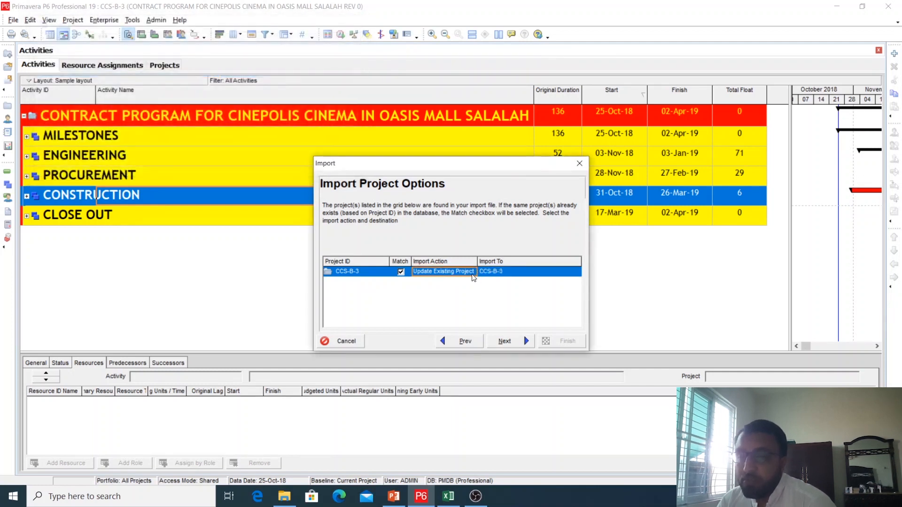
left_click(472, 273)
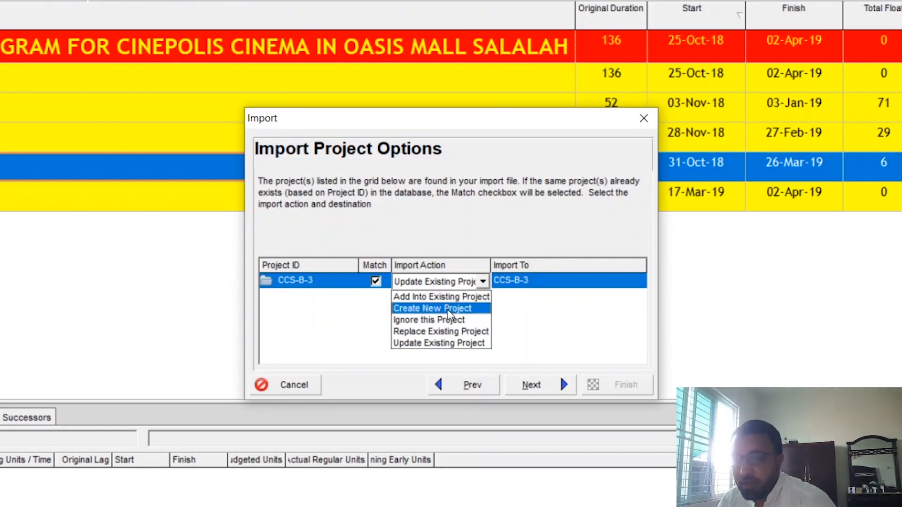
left_click(449, 344)
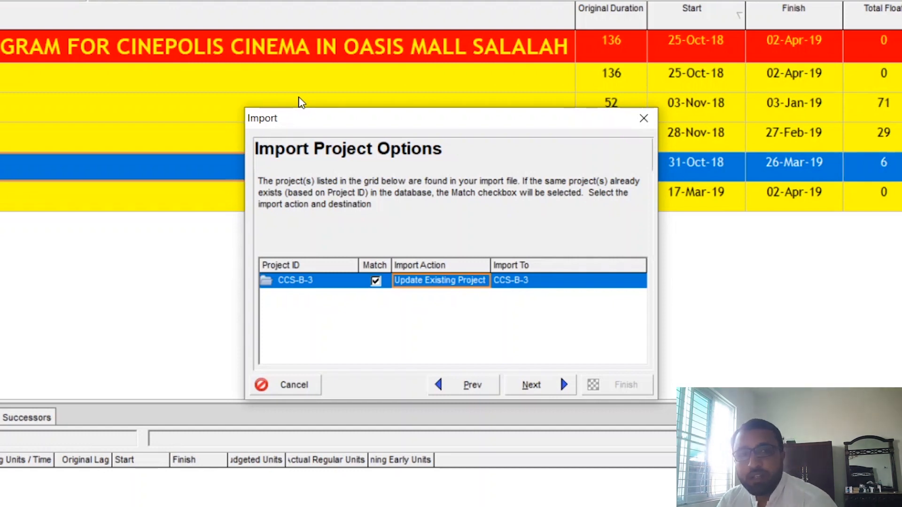
Set the import action for CCS-B-3 to Create New Project and its destination to the Enterprise EPS
left_click(475, 284)
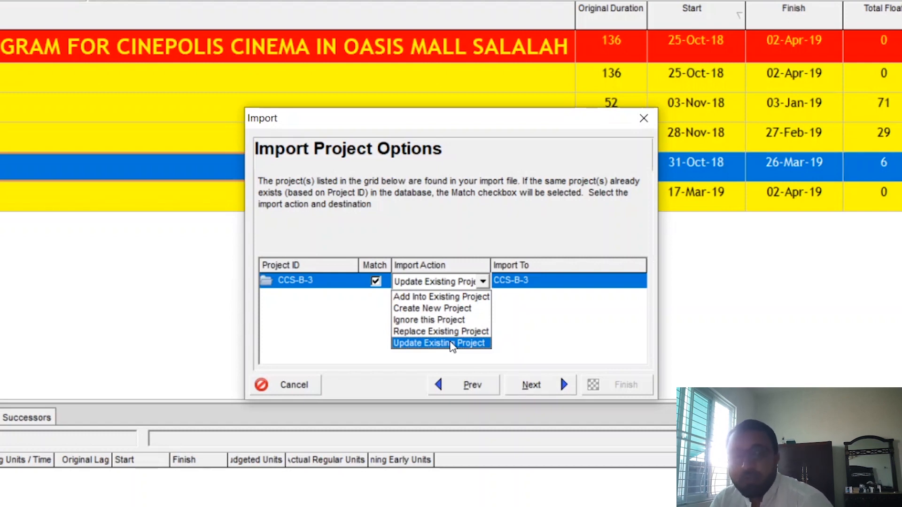
left_click(433, 309)
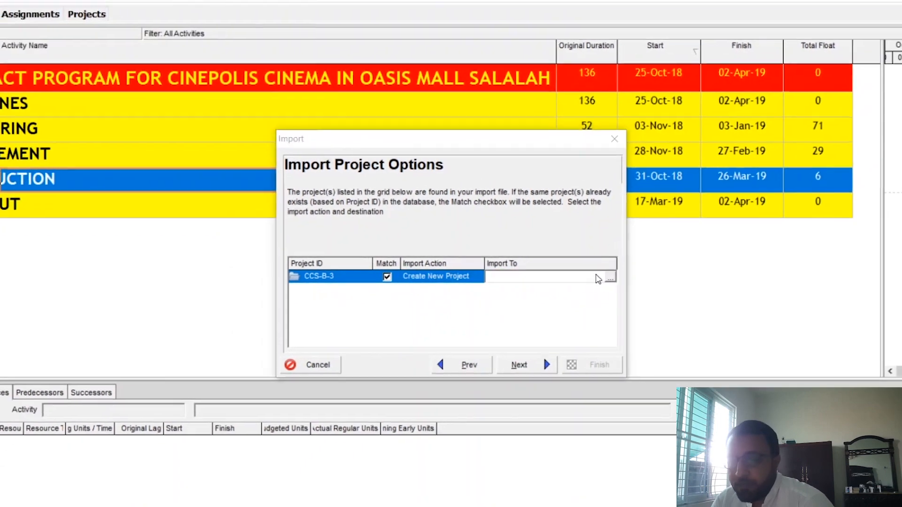
left_click(610, 278)
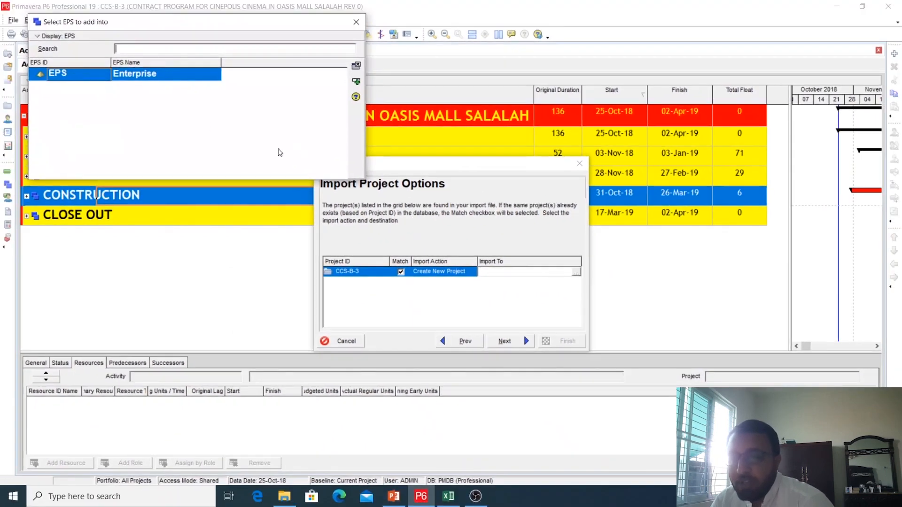
double_click(177, 78)
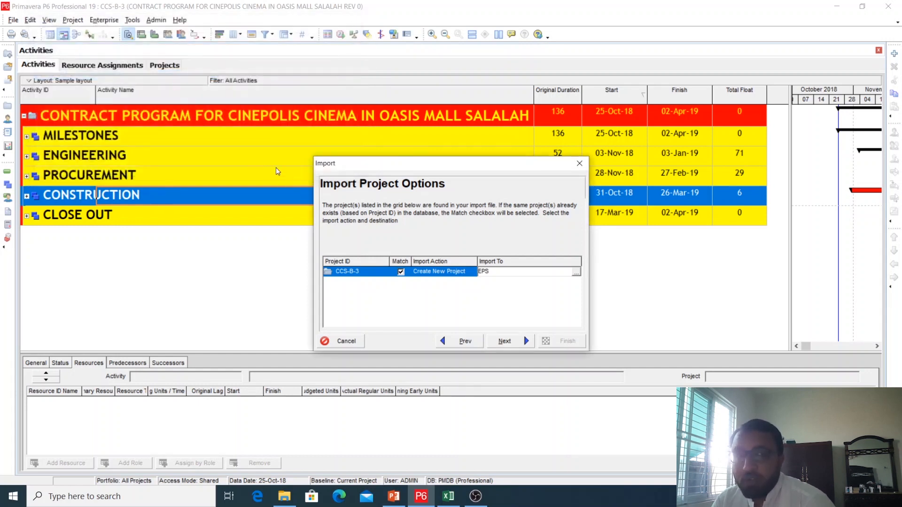
Accept the Default Configuration for the update options, run the import and close the import wizard
left_click(510, 346)
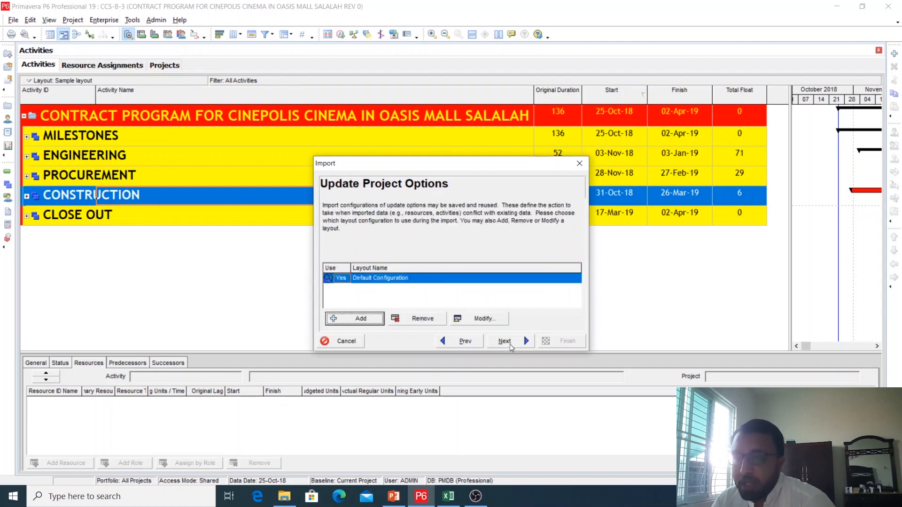
left_click(510, 346)
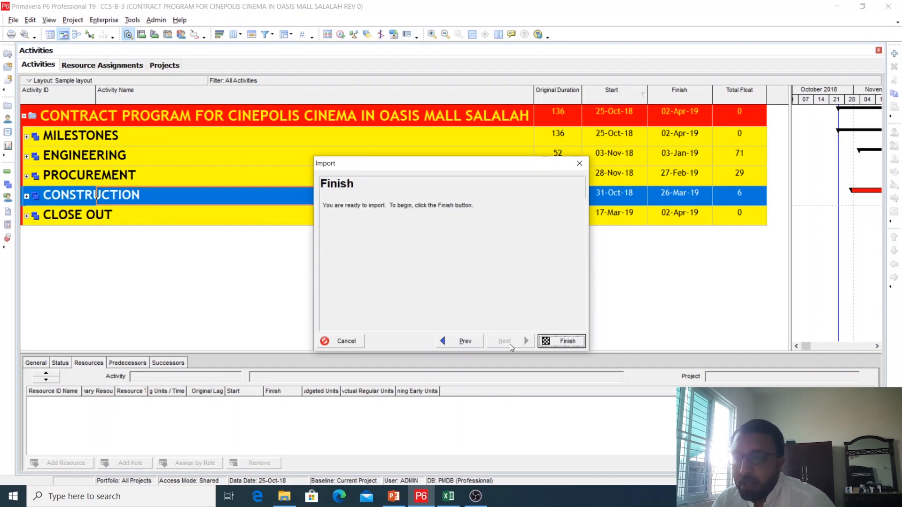
left_click(564, 341)
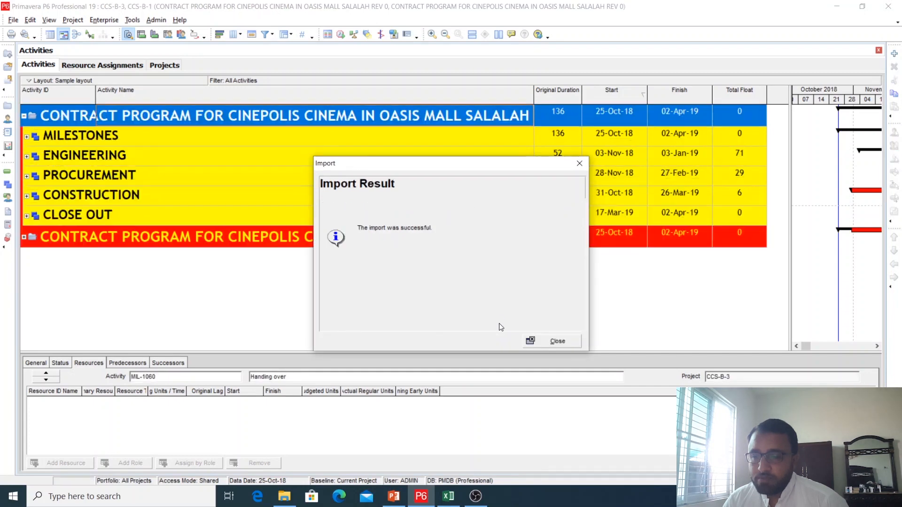
left_click(557, 341)
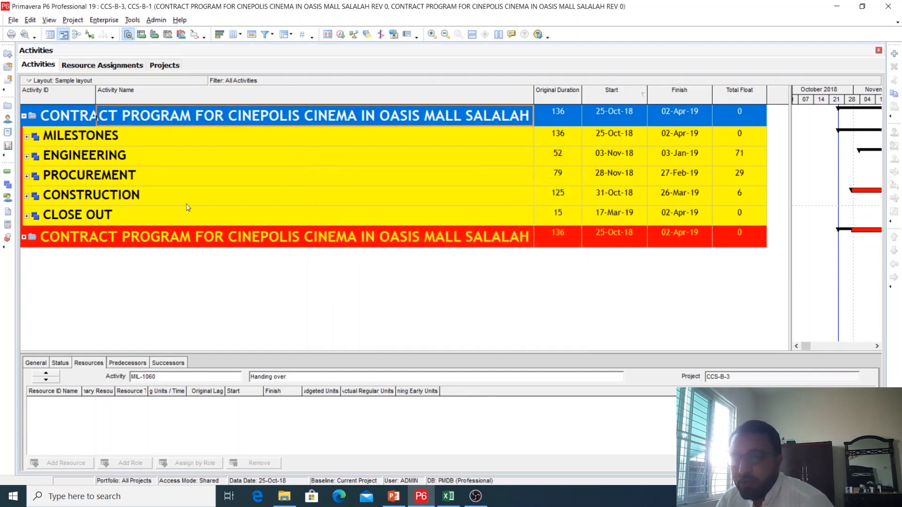
Close all open projects and widen the Project Name column so the full project names fit
left_click(9, 80)
left_click(402, 267)
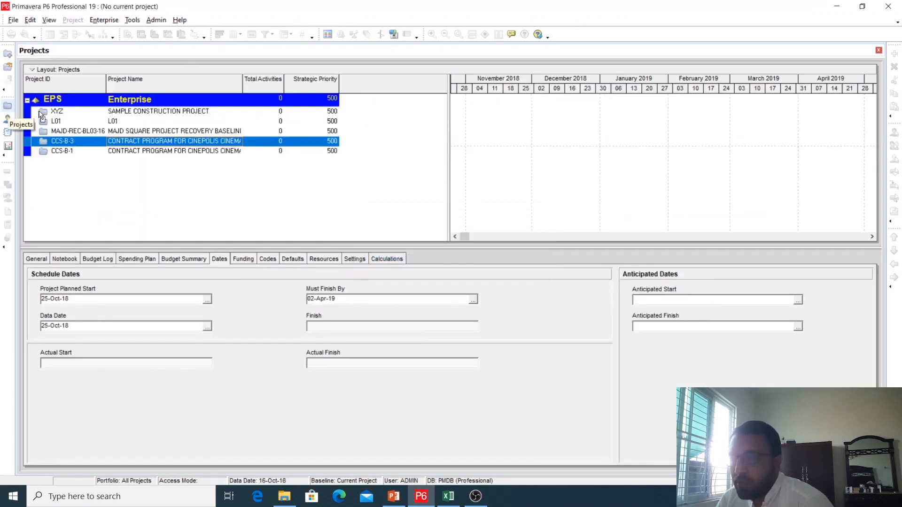
left_click(141, 152)
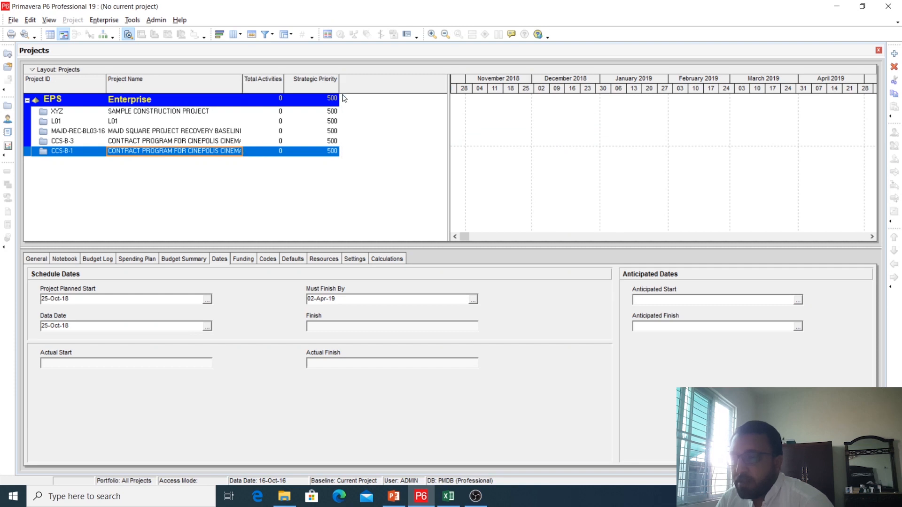
left_click_drag(243, 82, 341, 83)
Compare the original project CCS-B-3 with the imported copy CCS-B-1 in the projects list
left_click(316, 145)
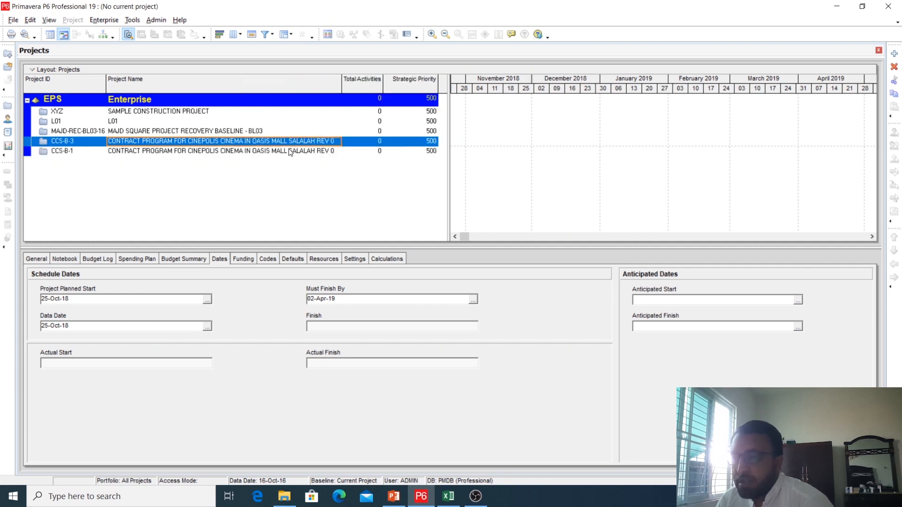
left_click(193, 153)
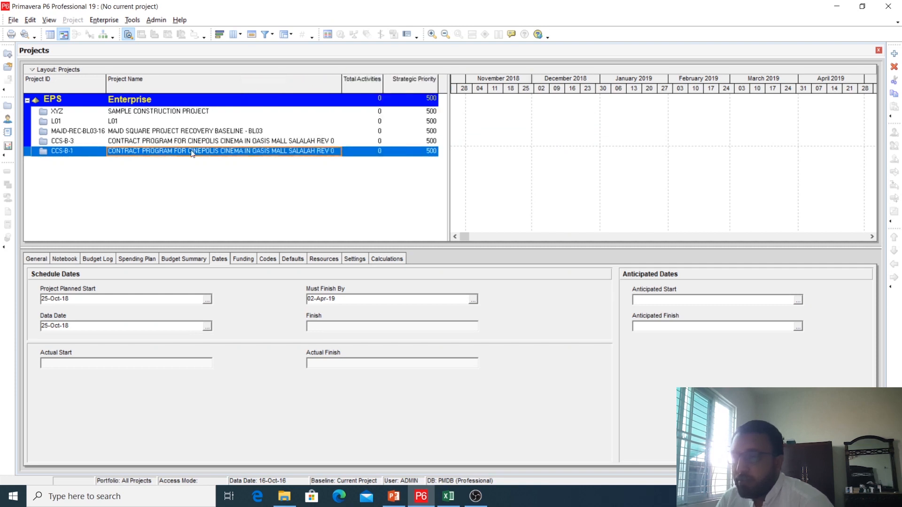
left_click(214, 142)
left_click(214, 152)
left_click(220, 142)
left_click(221, 151)
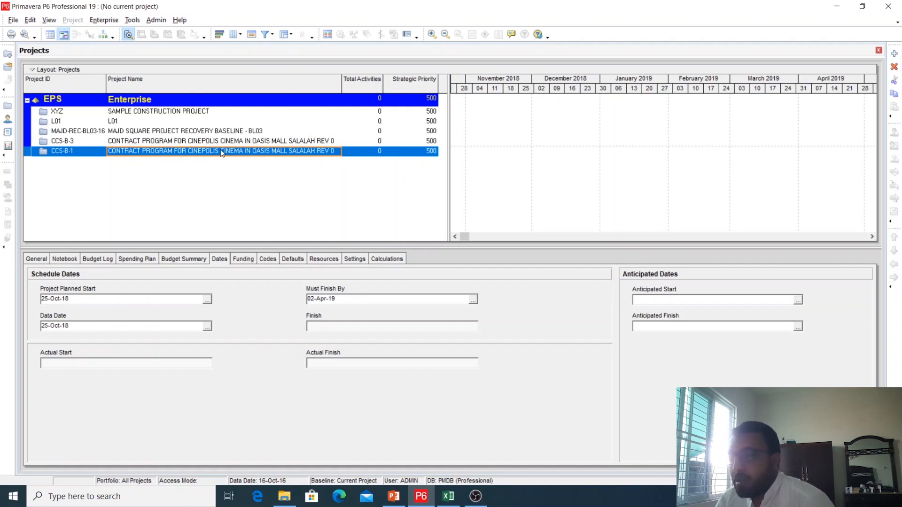
Open the imported project CCS-B-1, expand all its WBS levels and look through the activities
right_click(221, 149)
left_click(225, 156)
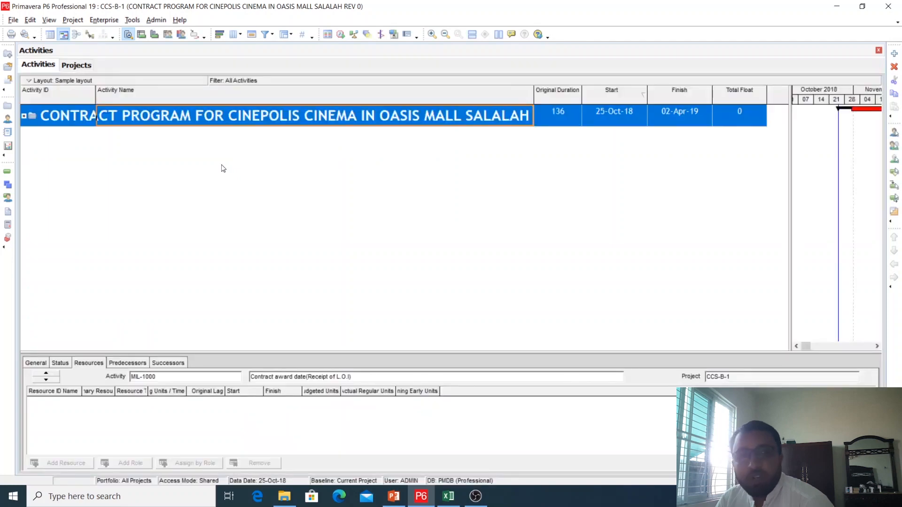
right_click(212, 123)
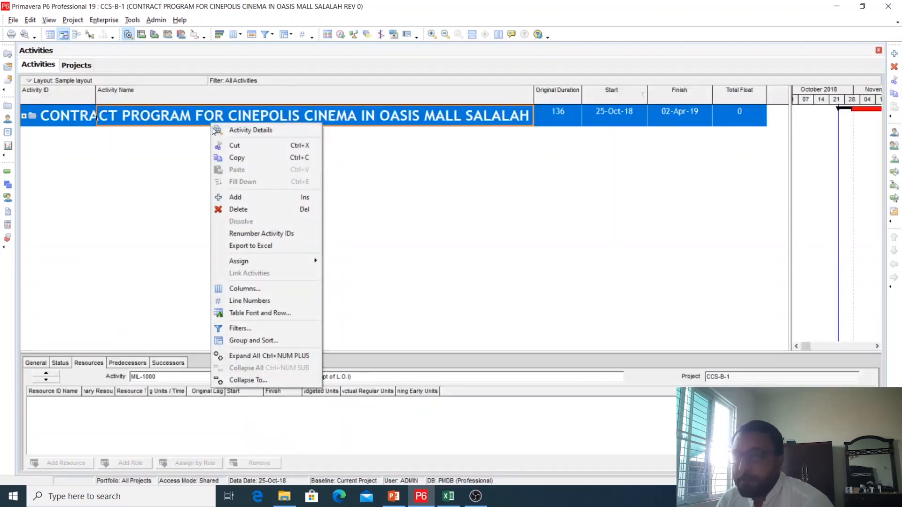
left_click(232, 357)
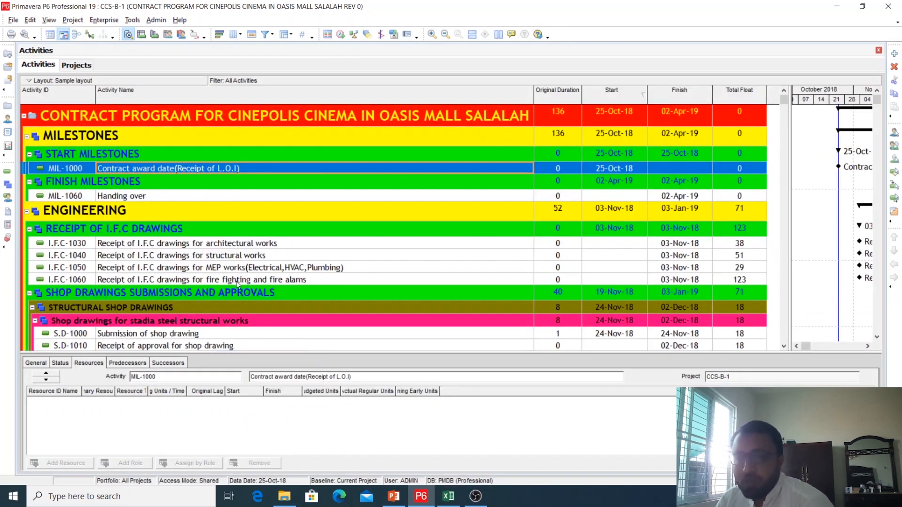
scroll(235, 281, "down", 4)
scroll(235, 281, "up", 4)
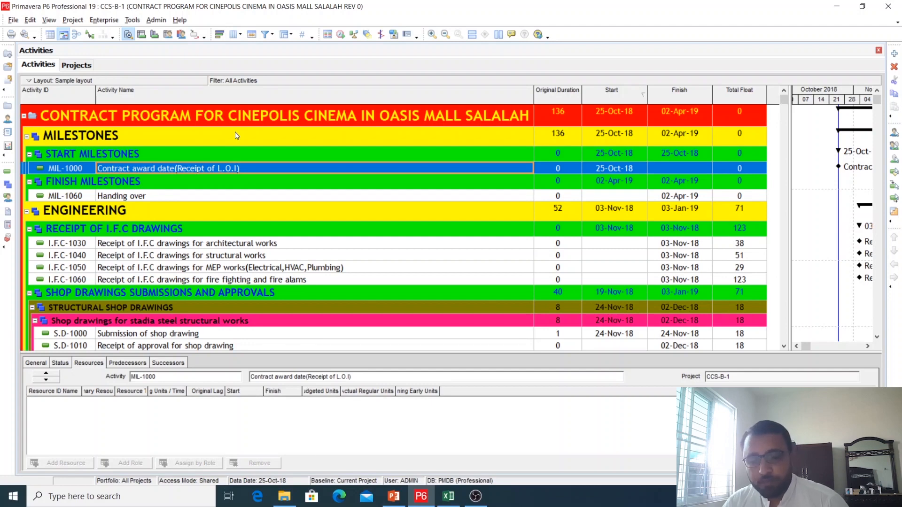
Export the Sample layout as a PLF file named Sample layout to the desktop, without saving the current layout changes
left_click(49, 21)
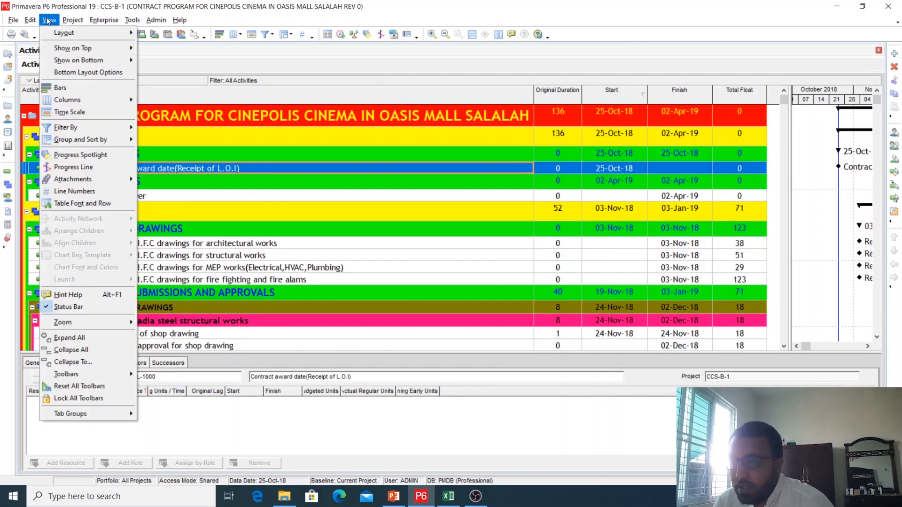
mouse_move(59, 34)
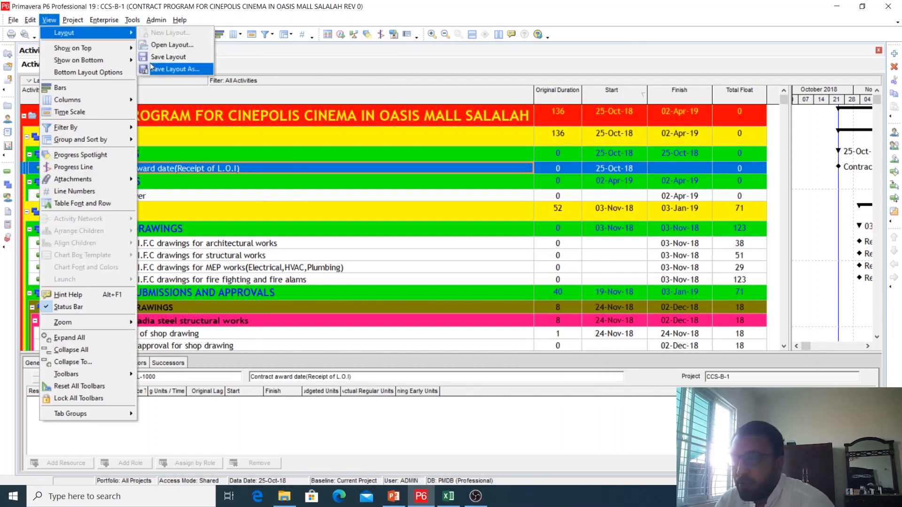
left_click(179, 49)
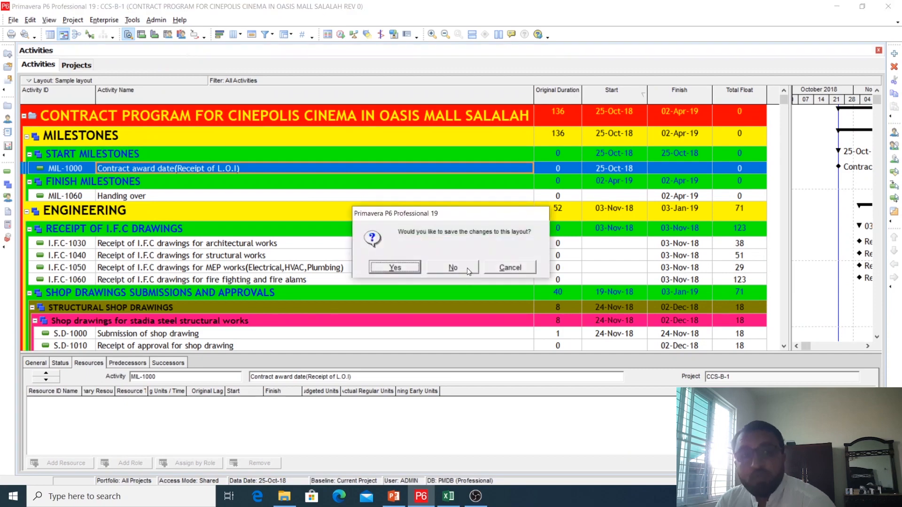
left_click(467, 268)
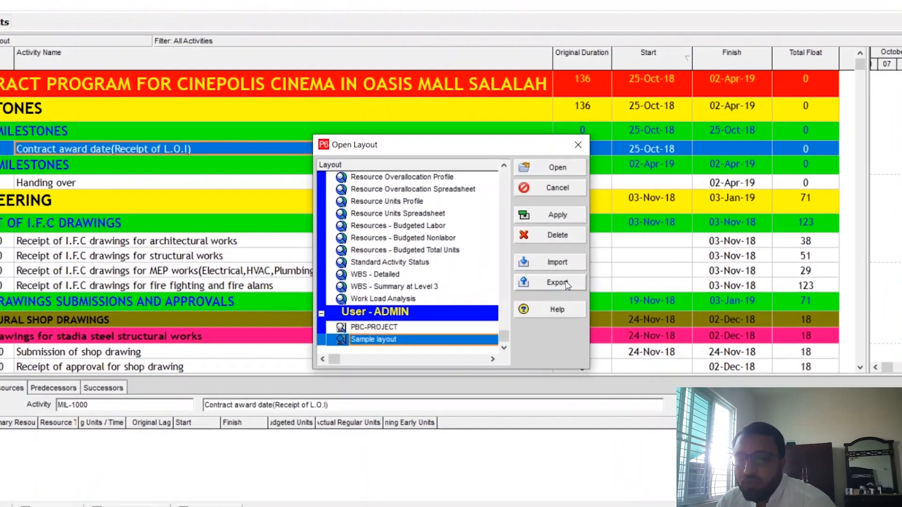
left_click(538, 277)
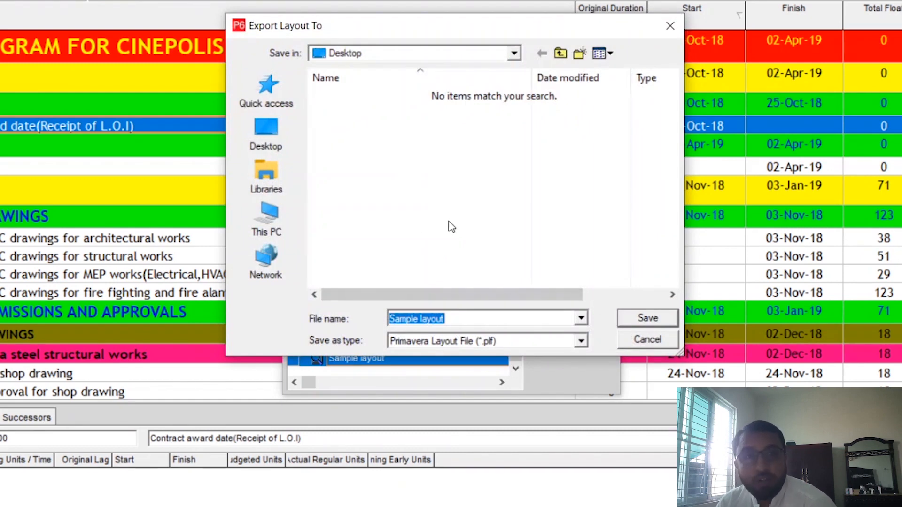
left_click(281, 141)
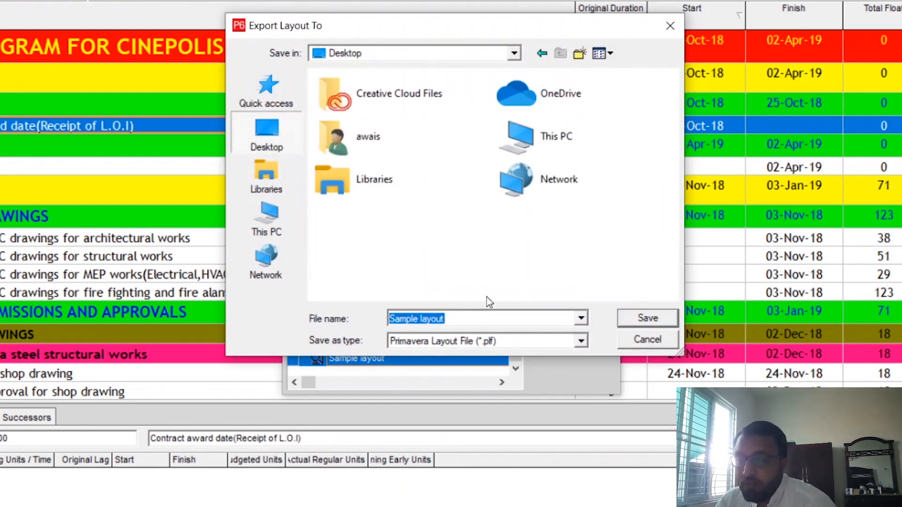
left_click(638, 323)
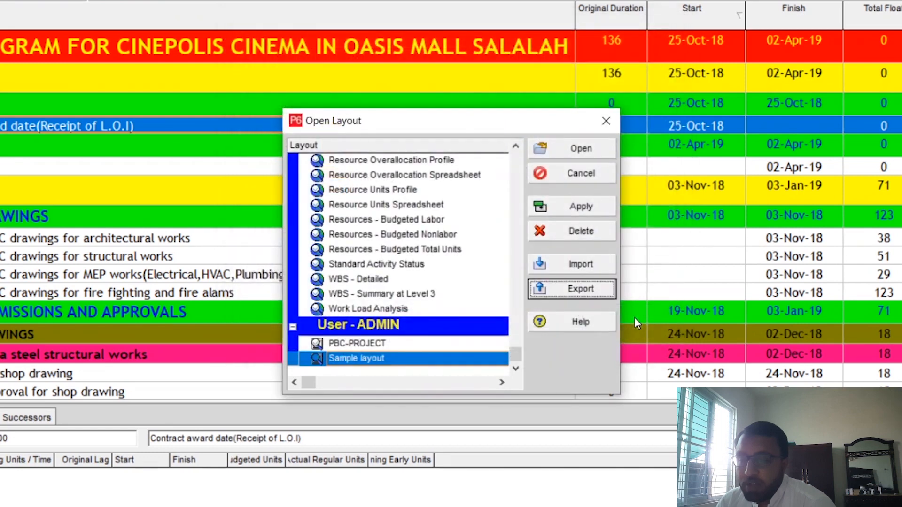
left_click(591, 178)
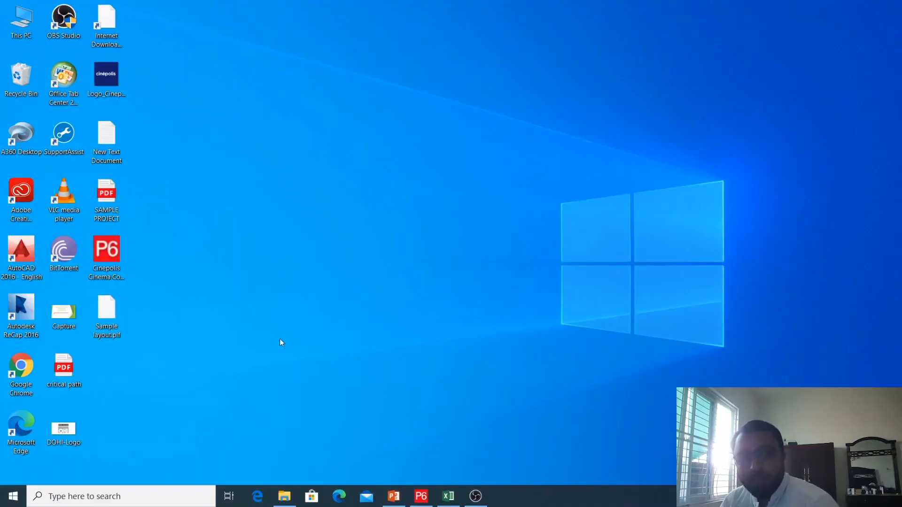
Check the exported Sample layout.plf file on the desktop and return to Primavera P6
left_click(123, 332)
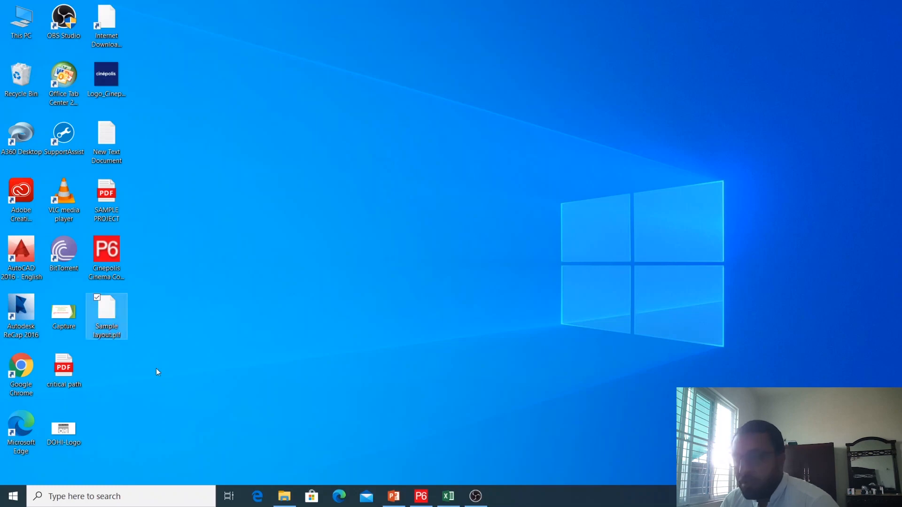
left_click(159, 346)
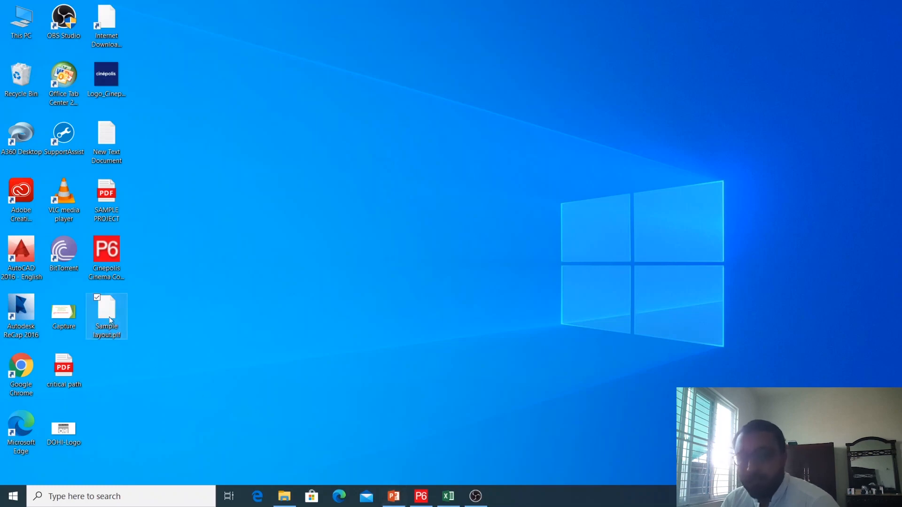
left_click(420, 496)
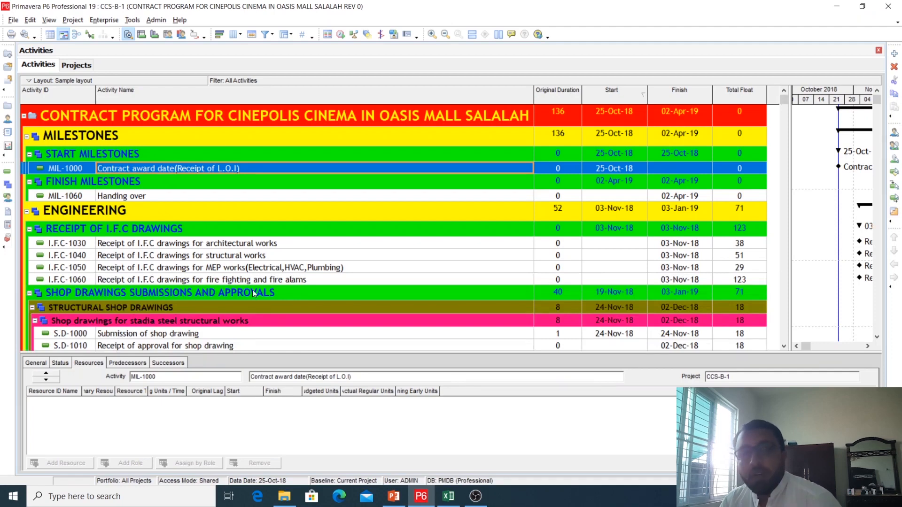
Delete Sample layout from the ADMIN user's layouts without saving the current layout changes
left_click(49, 19)
mouse_move(52, 30)
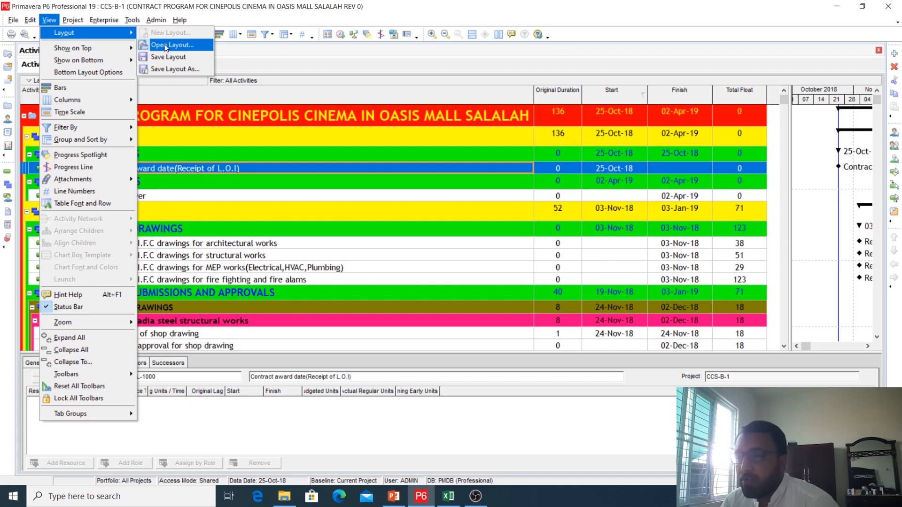
left_click(165, 46)
left_click(452, 272)
left_click(386, 324)
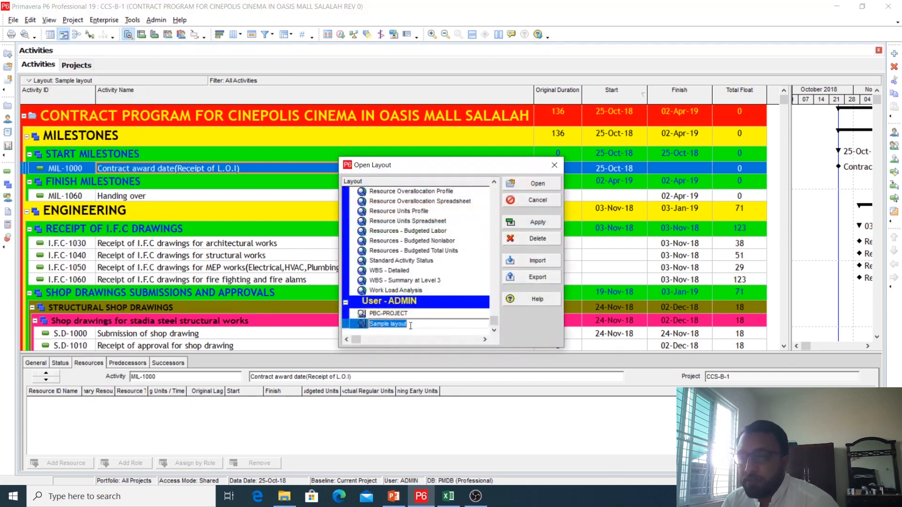
left_click(538, 239)
left_click(425, 269)
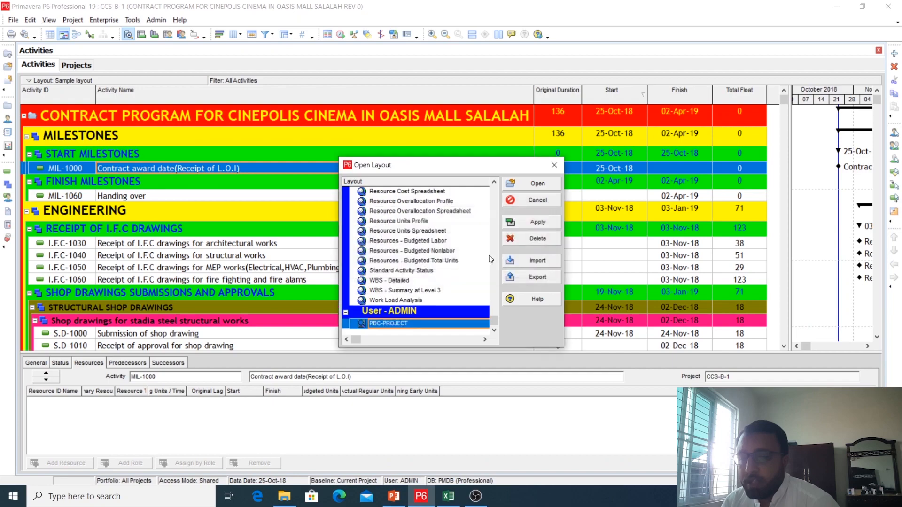
Apply and open the PBC-PROJECT layout, and widen the activity table against the Gantt chart
left_click(538, 222)
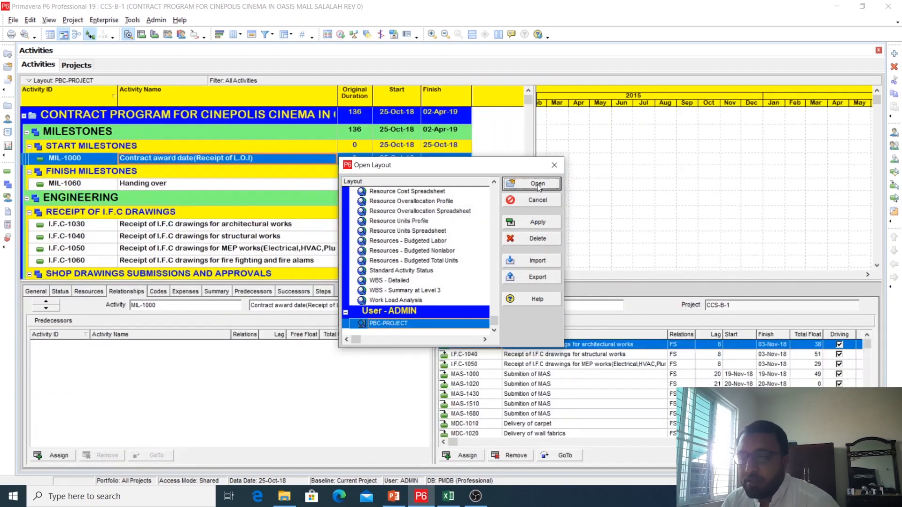
left_click(539, 184)
left_click_drag(536, 175, 616, 183)
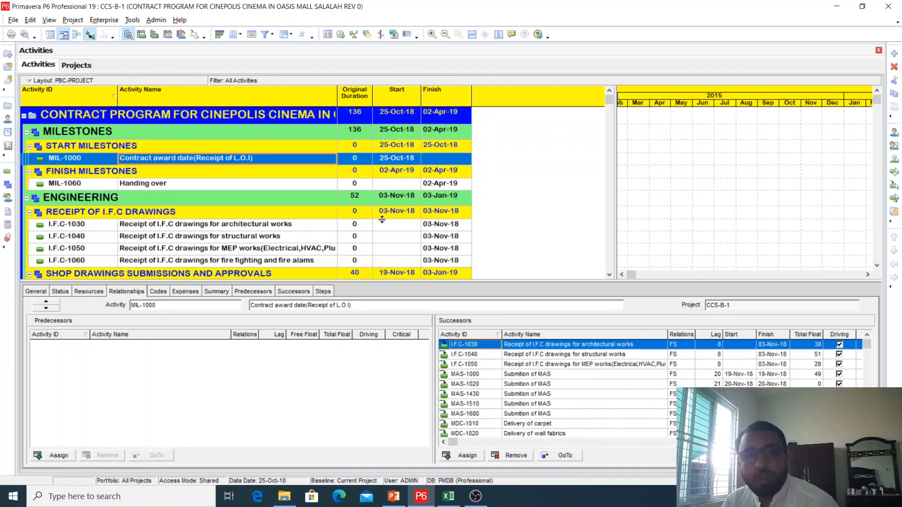
Import Sample layout.plf from the desktop as Sample layout, available to the current user, discarding the current layout changes
left_click(53, 20)
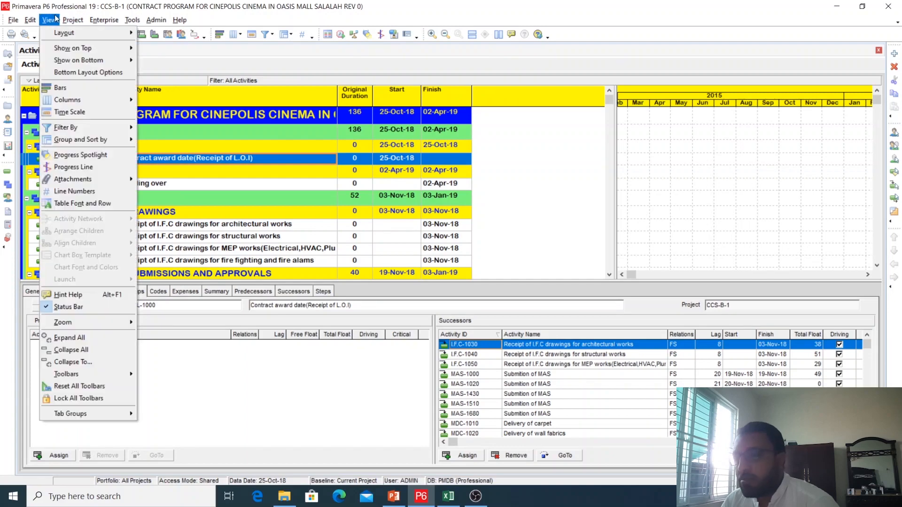
mouse_move(85, 33)
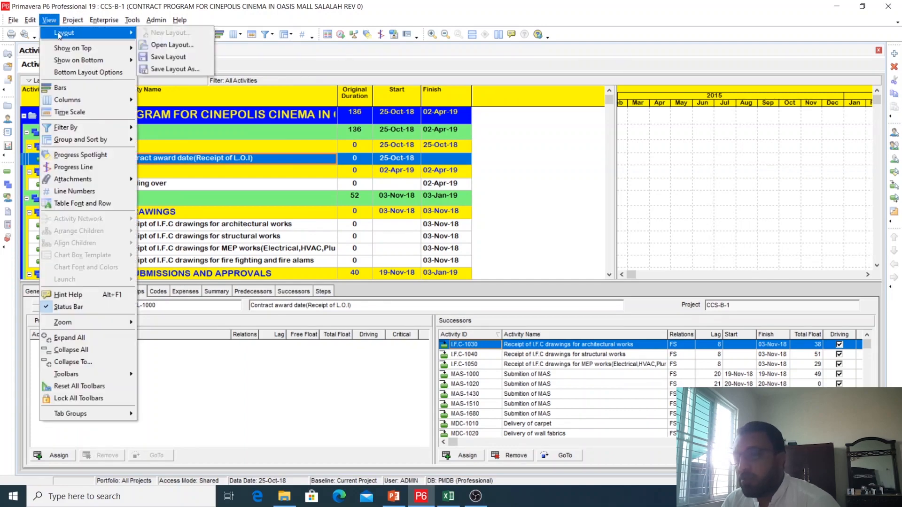
left_click(171, 52)
left_click(456, 272)
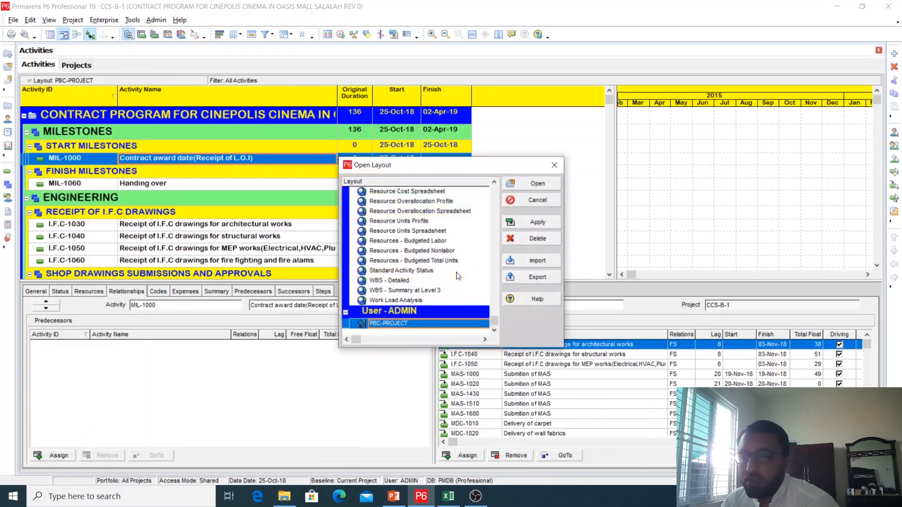
left_click(544, 263)
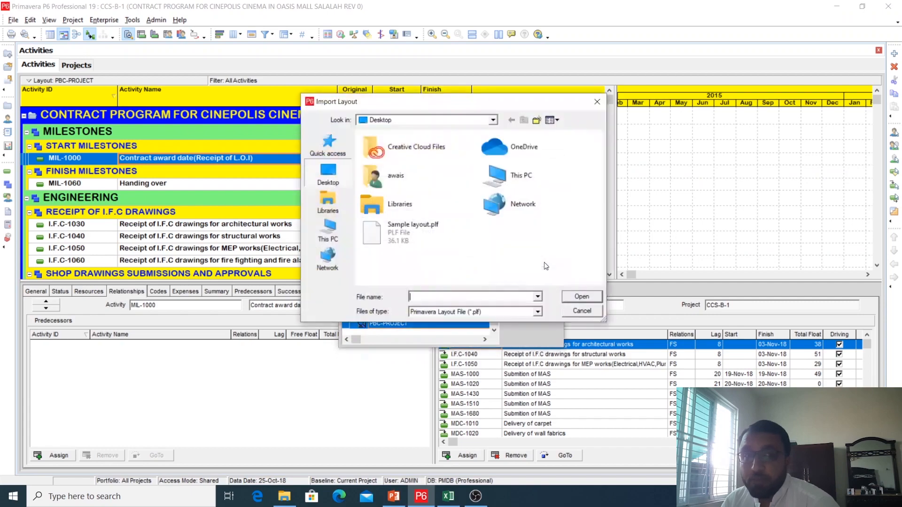
double_click(404, 233)
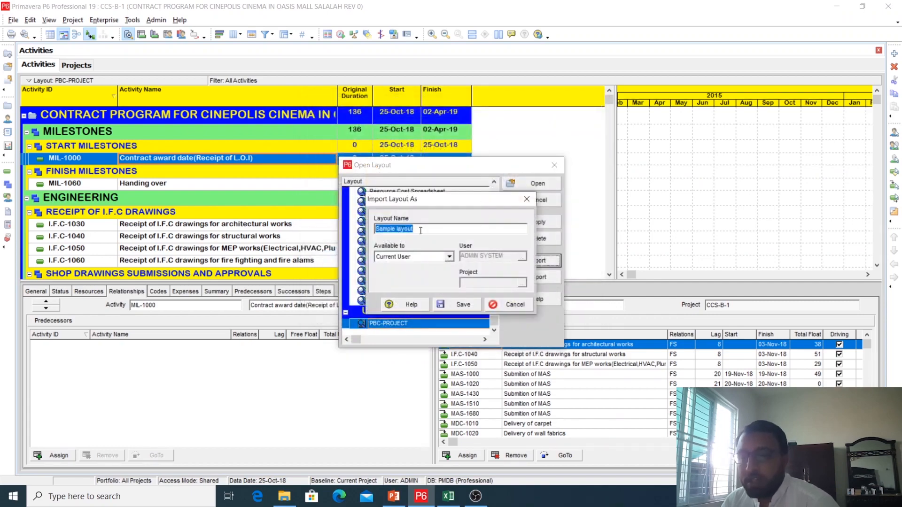
left_click(458, 306)
Apply and open the imported Sample layout, and widen the activity table against the Gantt chart
left_click(545, 222)
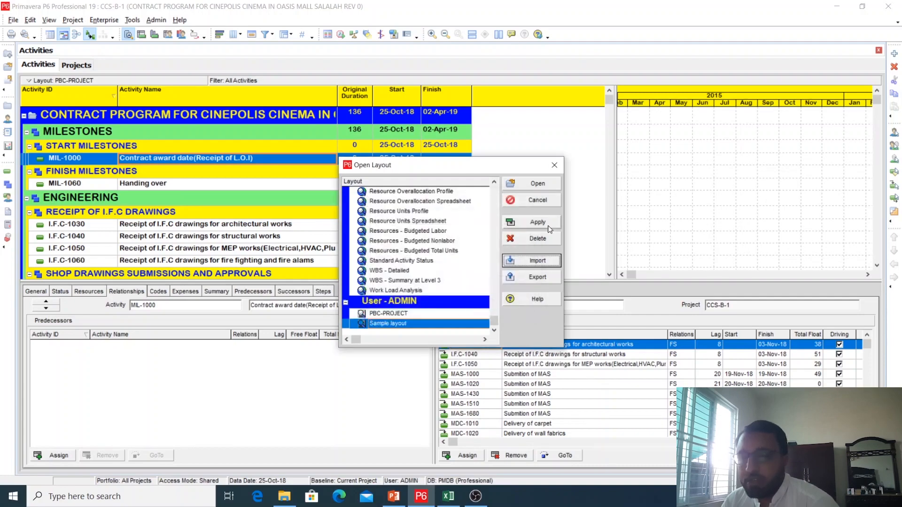
left_click(538, 183)
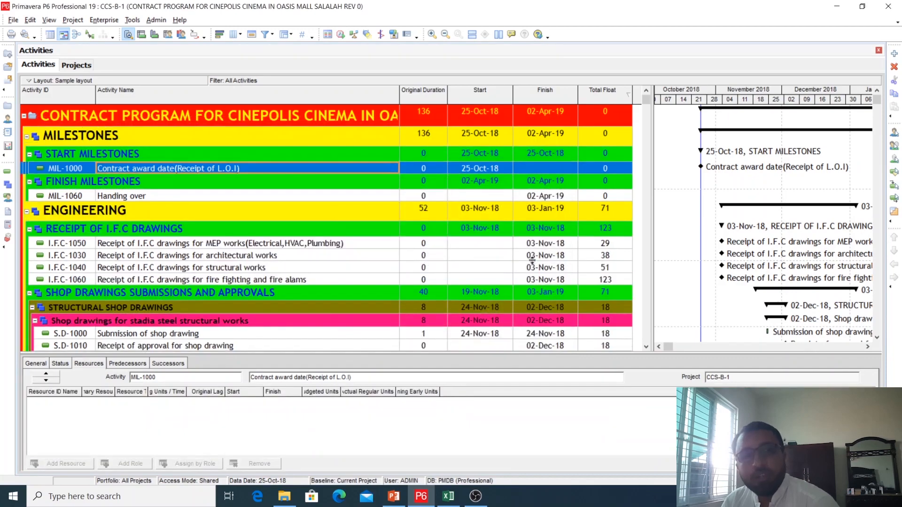
scroll(533, 259, "down", 5)
scroll(532, 259, "up", 5)
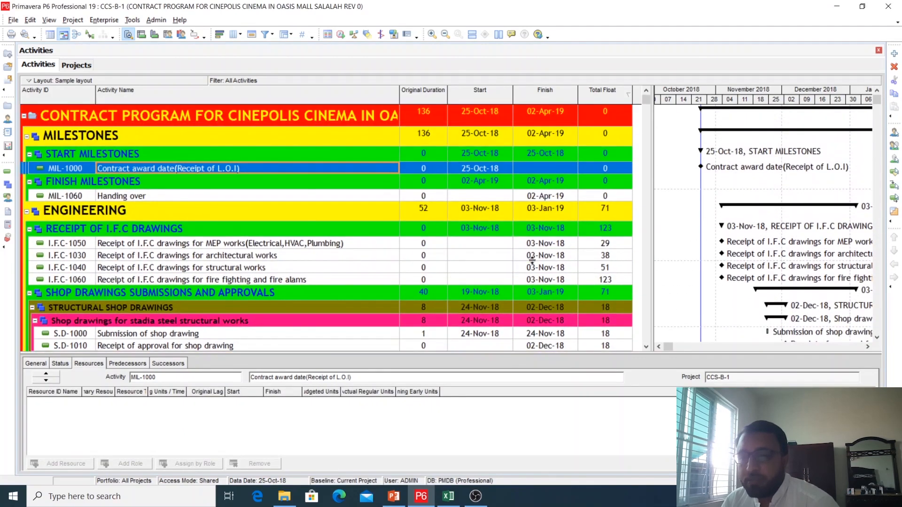
left_click_drag(652, 214, 675, 214)
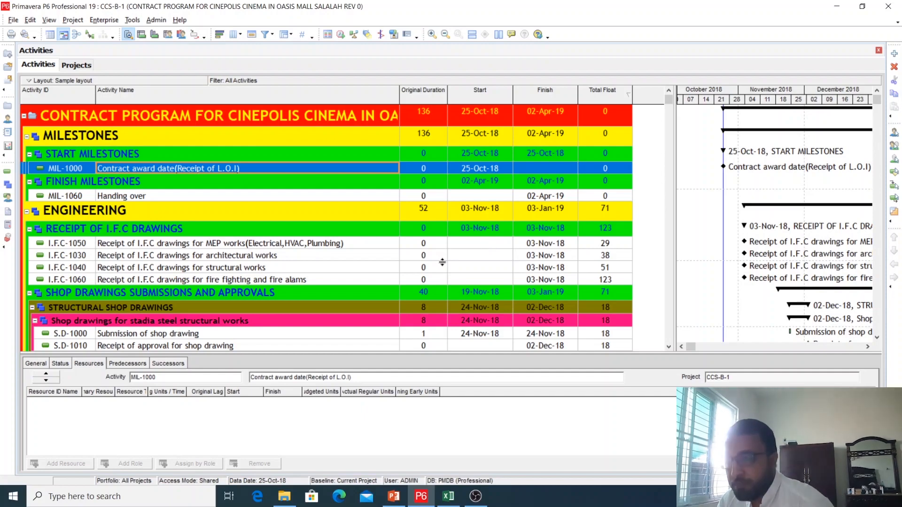
left_click_drag(675, 193, 688, 192)
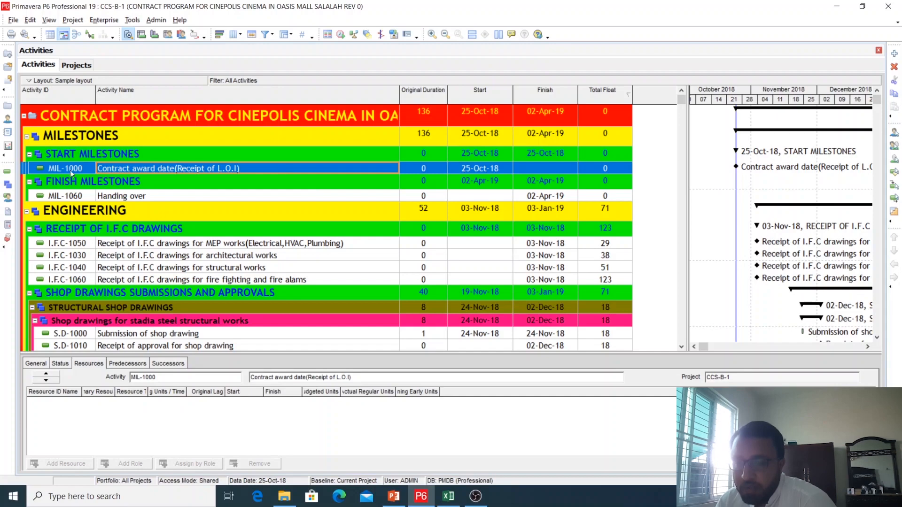
Start an export in Spreadsheet (XLSX) format with Activities, Resources and Resource Assignments as the data types
left_click(13, 19)
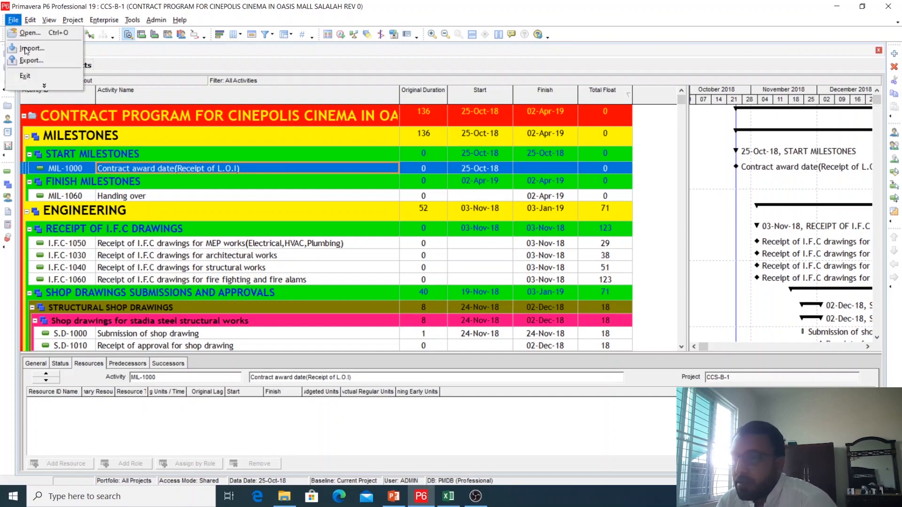
left_click(26, 60)
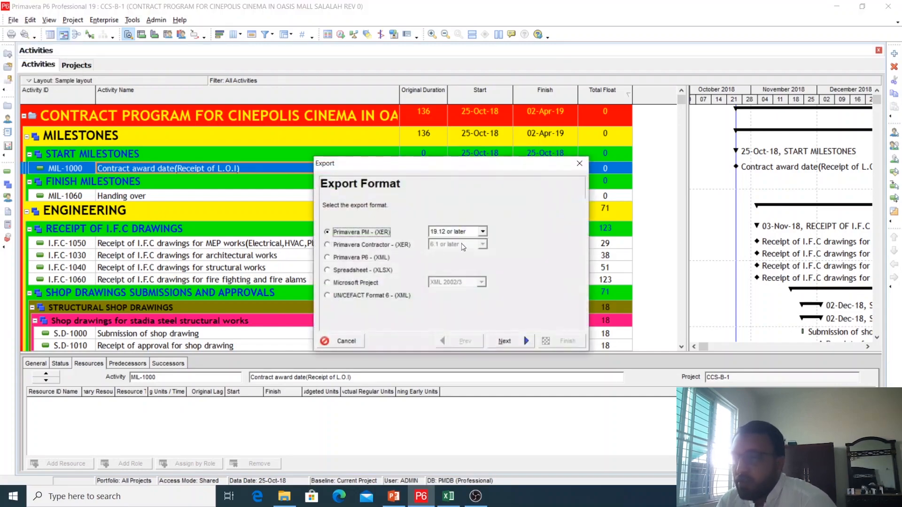
left_click(333, 275)
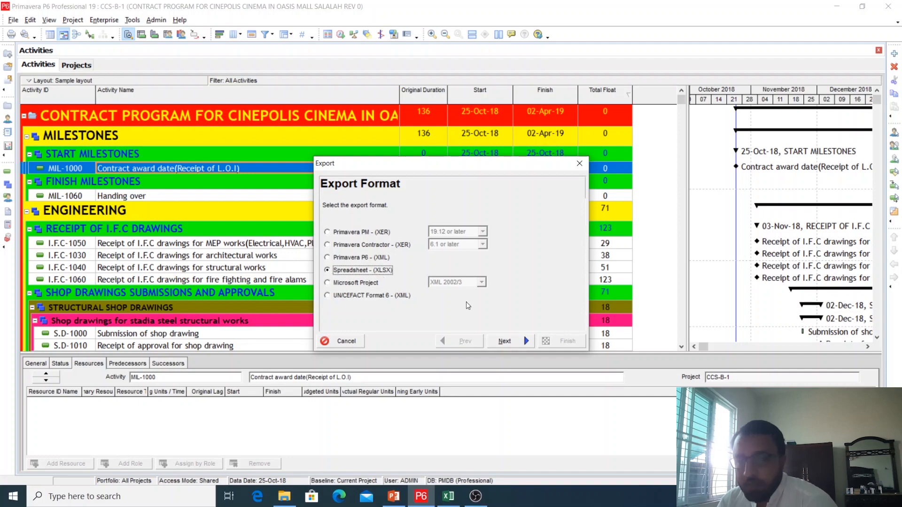
left_click(506, 341)
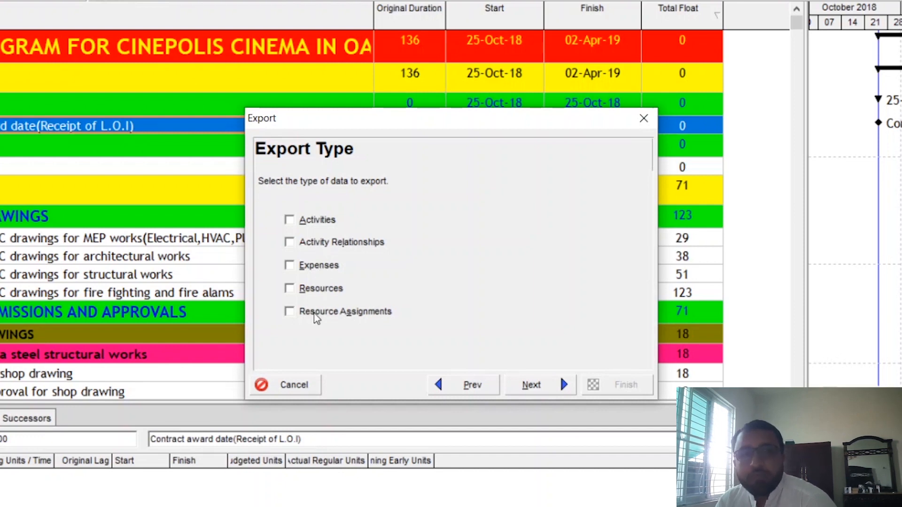
left_click(293, 221)
left_click(293, 289)
left_click(292, 311)
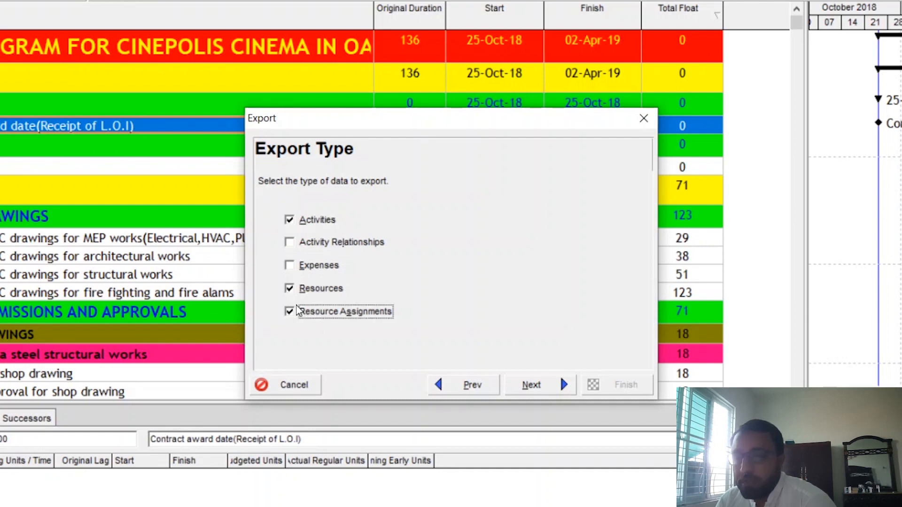
left_click(533, 387)
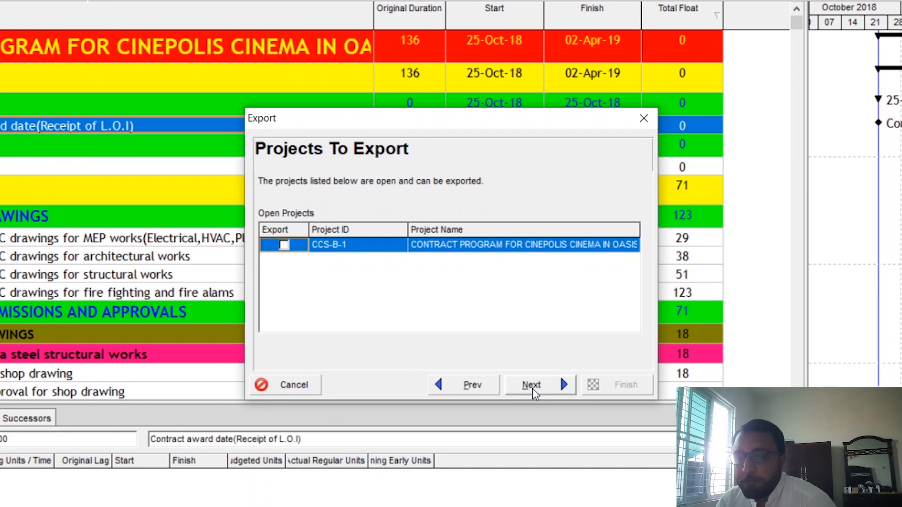
Include project CCS-B-1 in the spreadsheet export and proceed to the template selection
left_click(285, 245)
left_click(620, 249)
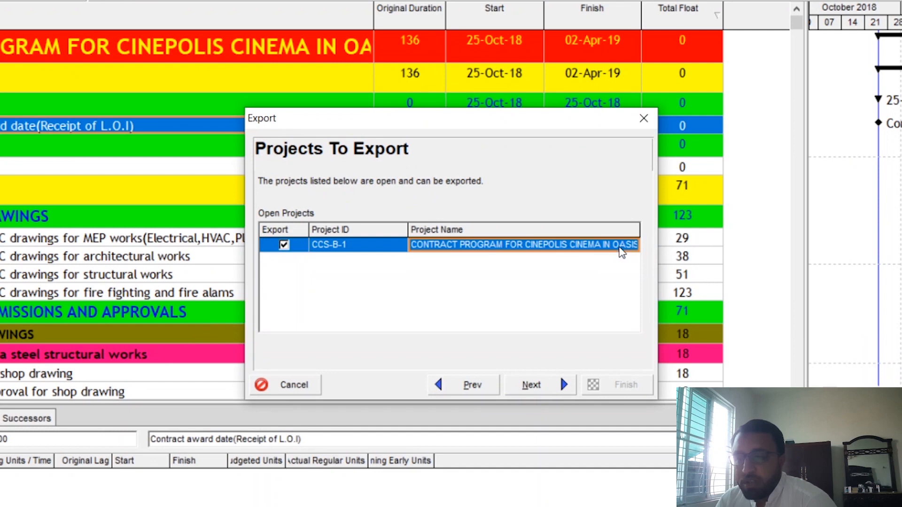
left_click(558, 388)
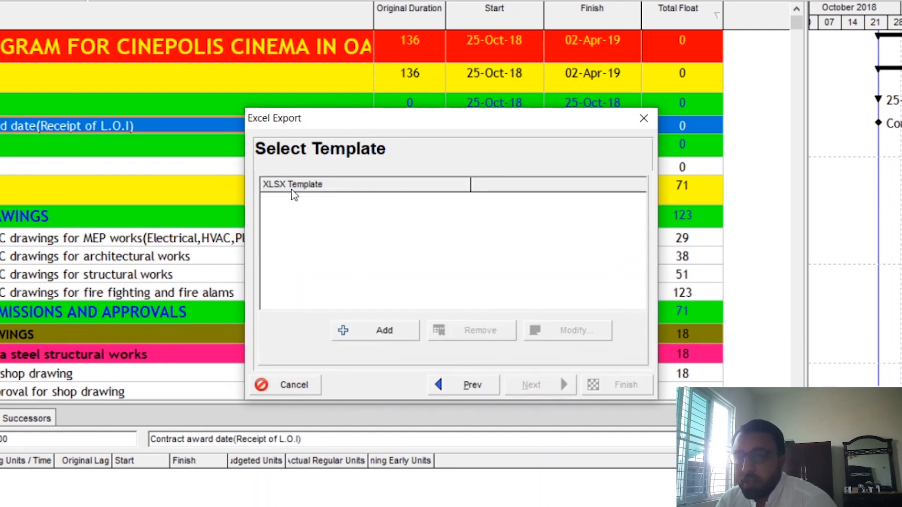
Add an export template named Resource loading with Resource Assignments as its subject area
left_click(403, 336)
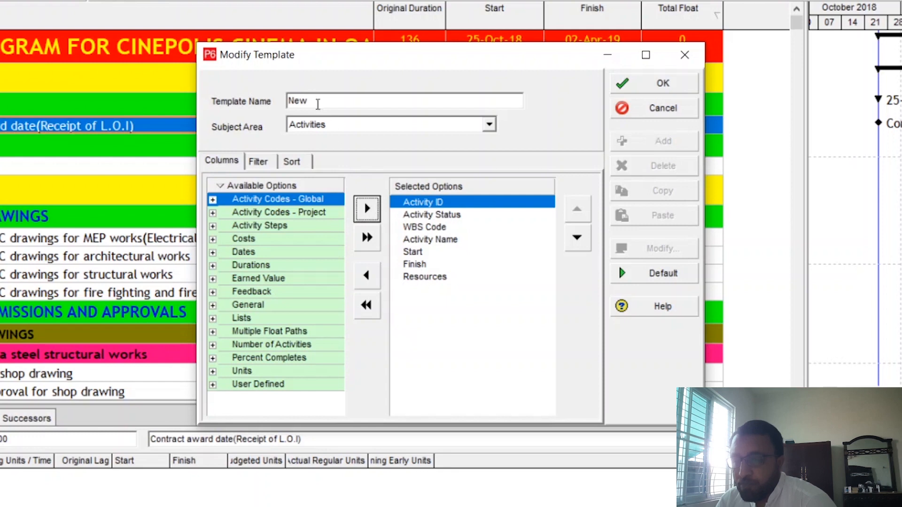
left_click(312, 98)
key("BackSpace")
key("BackSpace")
key("BackSpace")
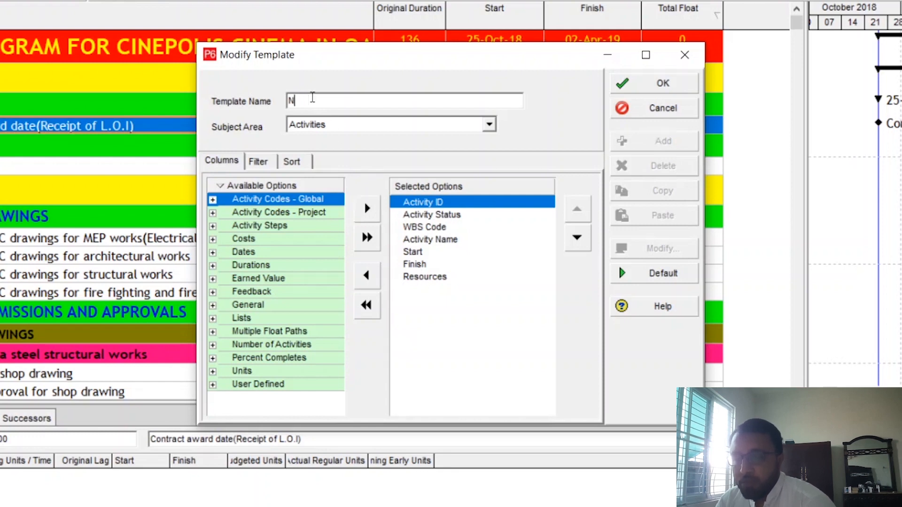
type("Resource")
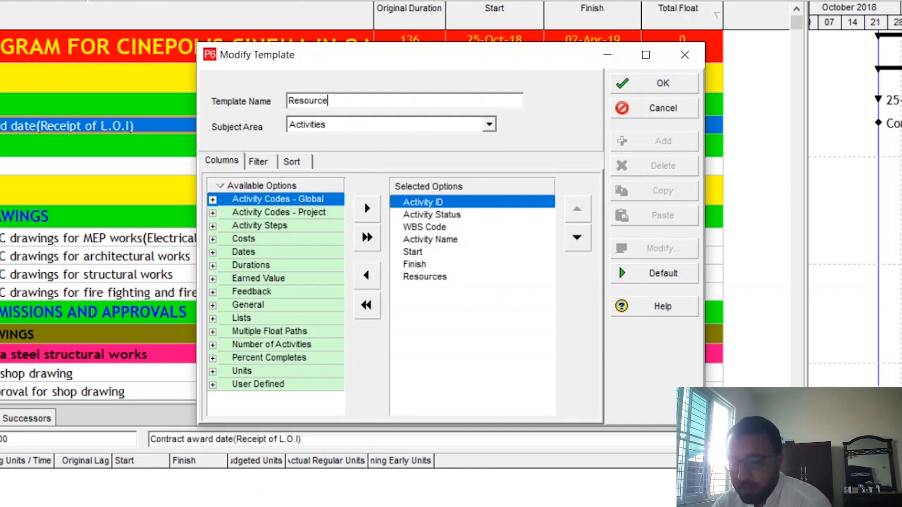
type(" loading")
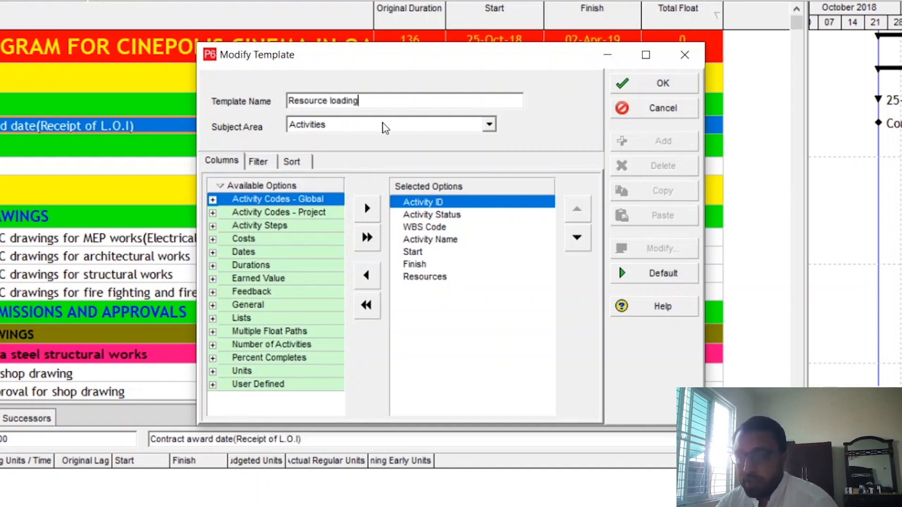
left_click(469, 130)
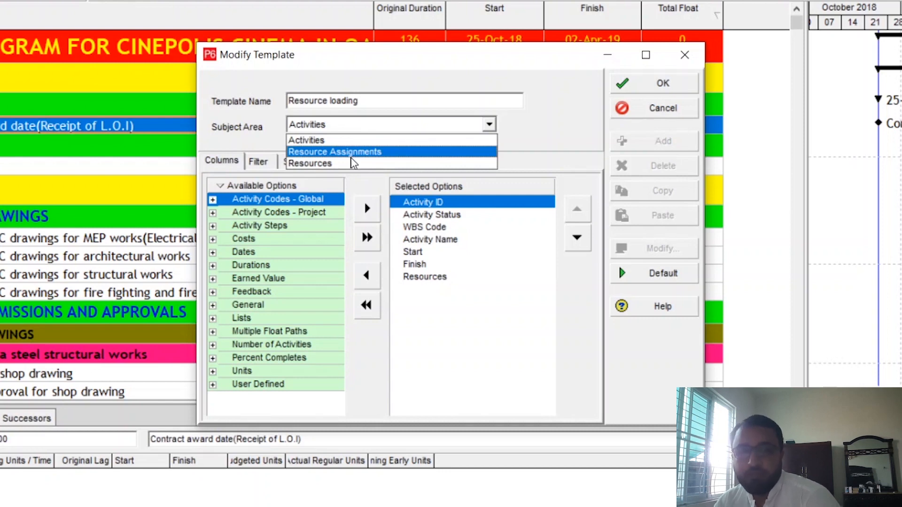
left_click(356, 156)
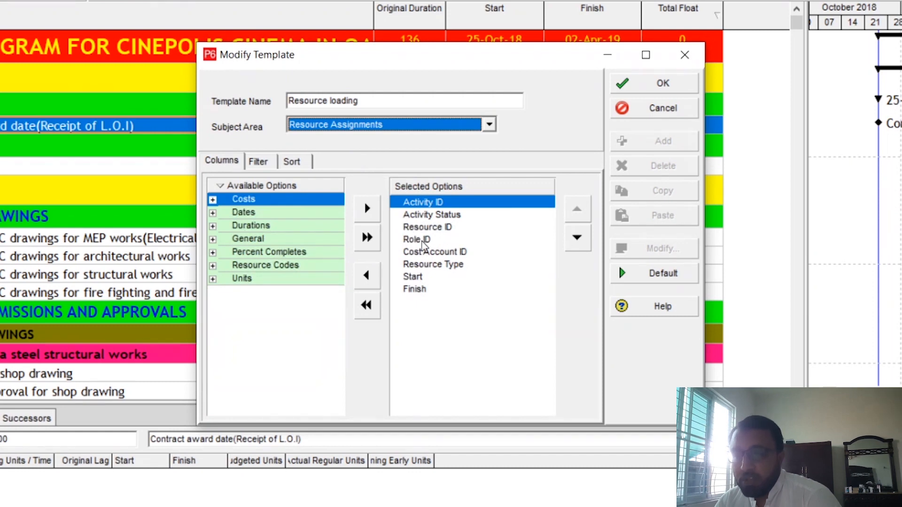
left_click(430, 216)
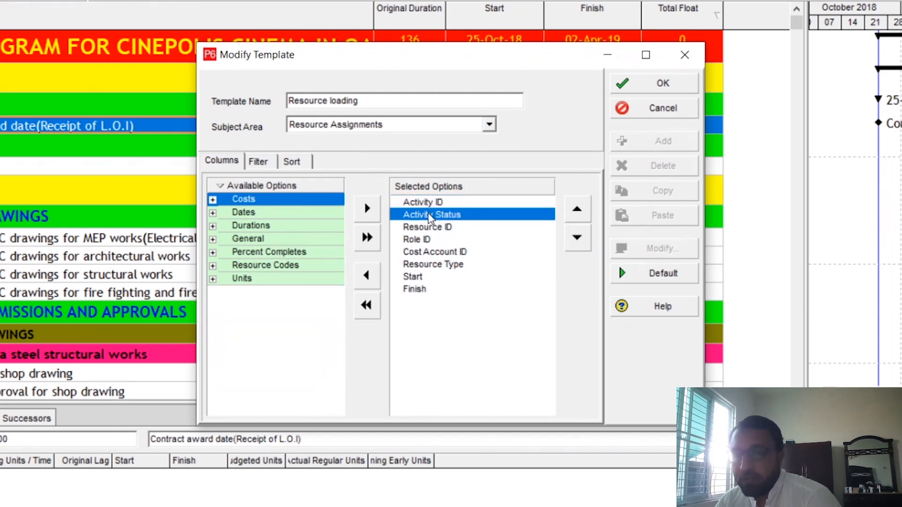
left_click(429, 228)
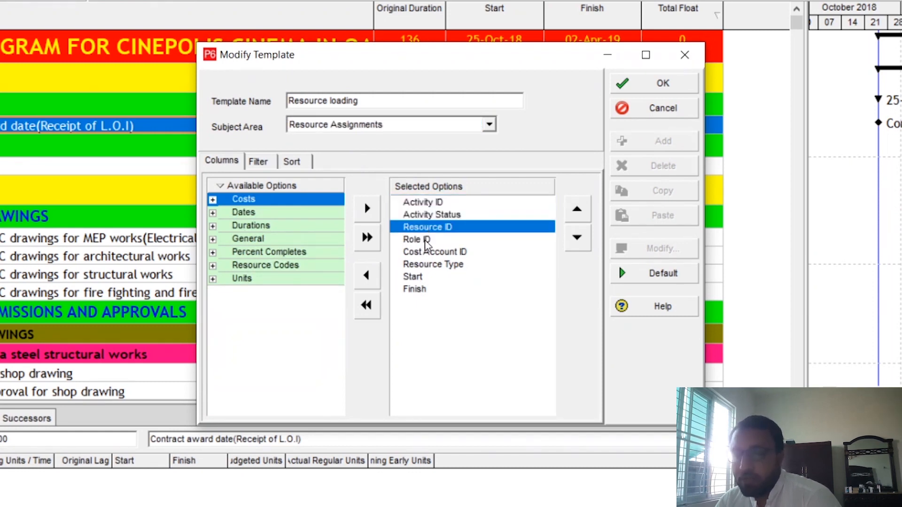
left_click(426, 241)
left_click(436, 255)
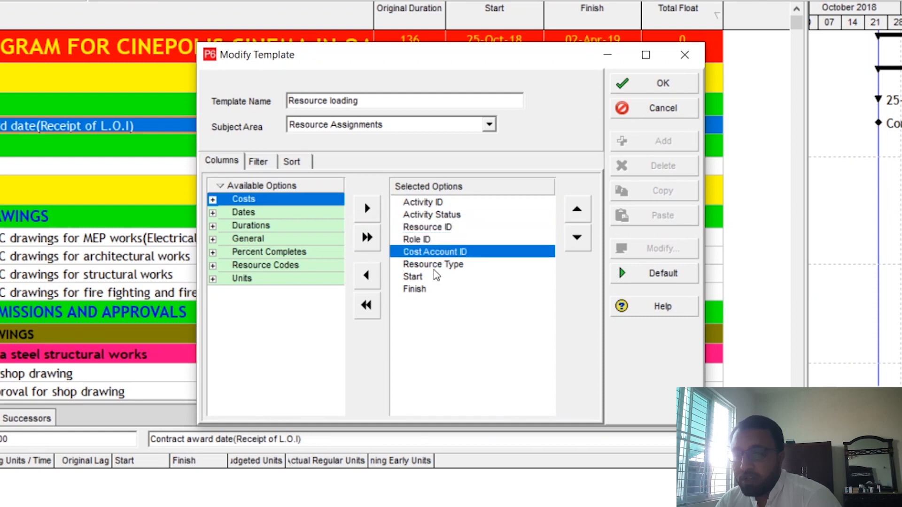
left_click(436, 266)
double_click(436, 266)
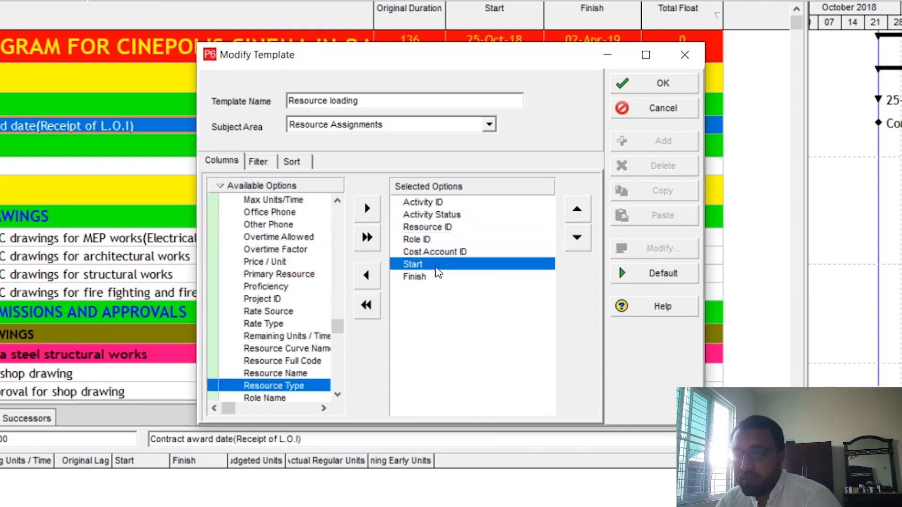
double_click(290, 386)
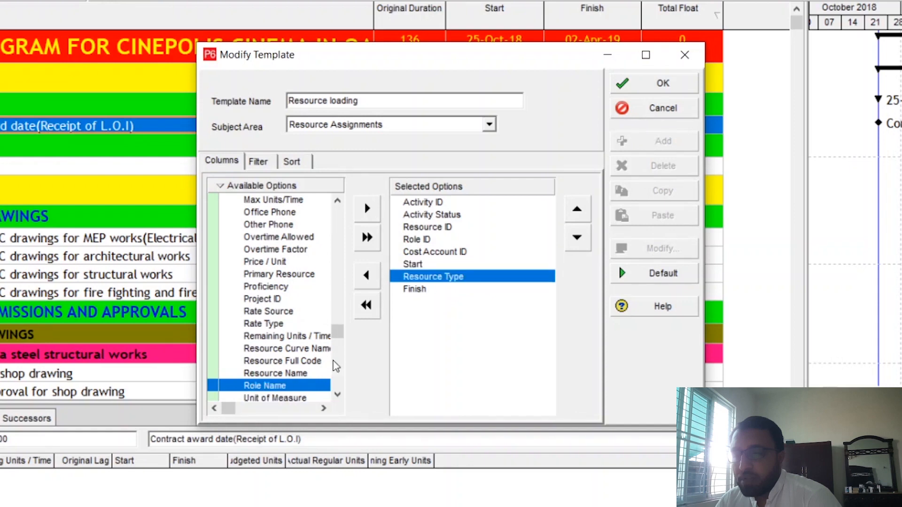
left_click(431, 266)
left_click(582, 213)
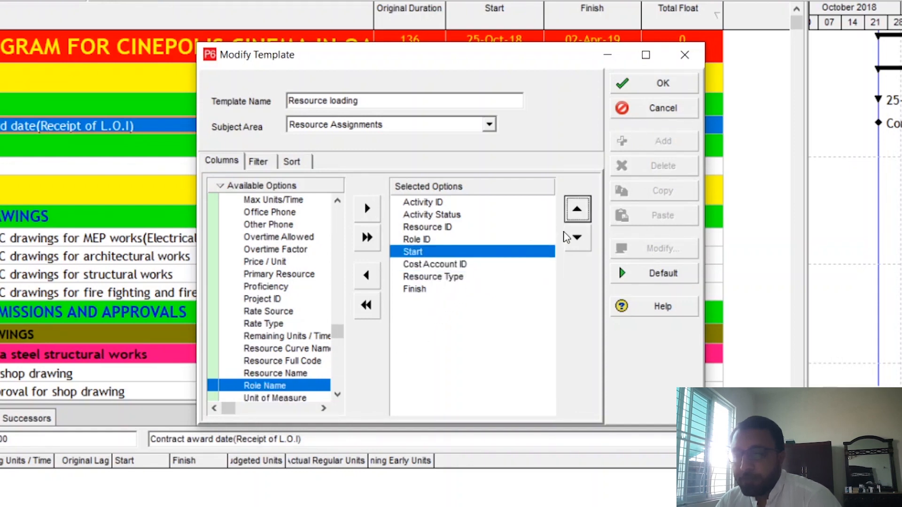
left_click(577, 237)
left_click(577, 237)
left_click(422, 270)
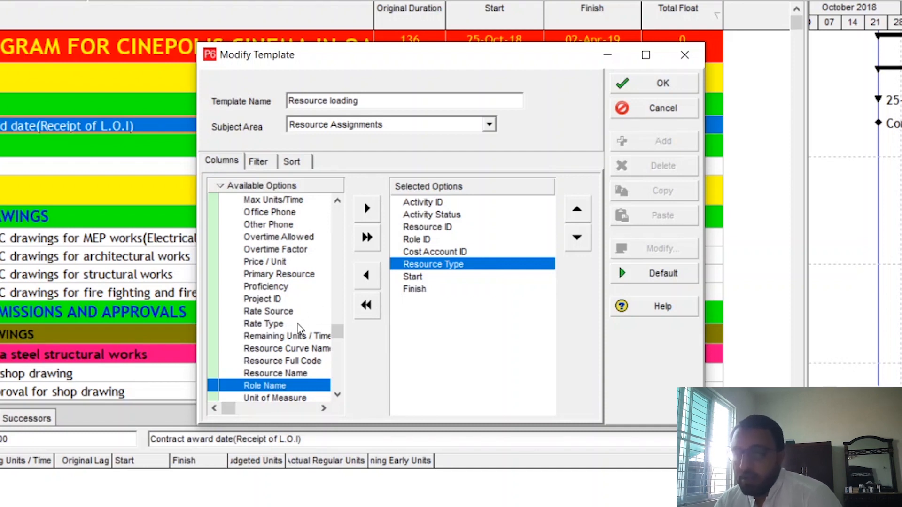
Look through the General columns available for the Resource loading template
left_click(270, 349)
scroll(270, 349, "down", 2)
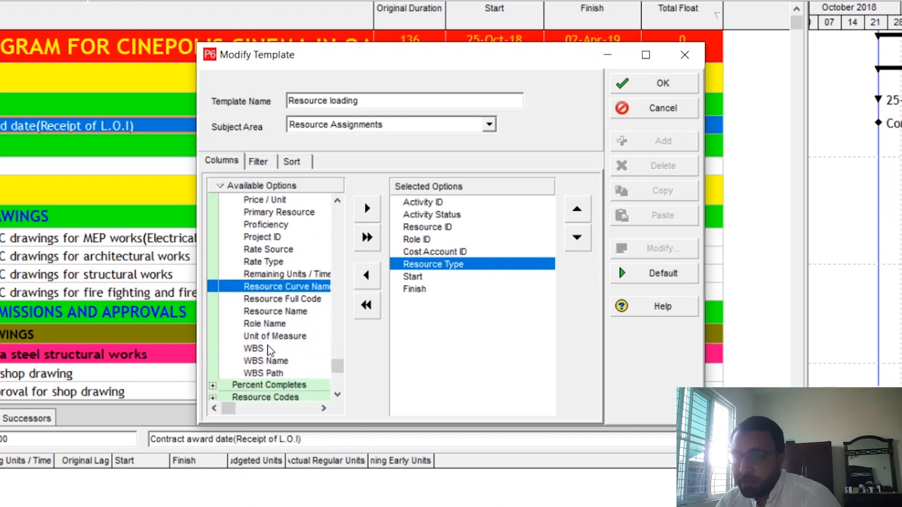
scroll(270, 350, "up", 5)
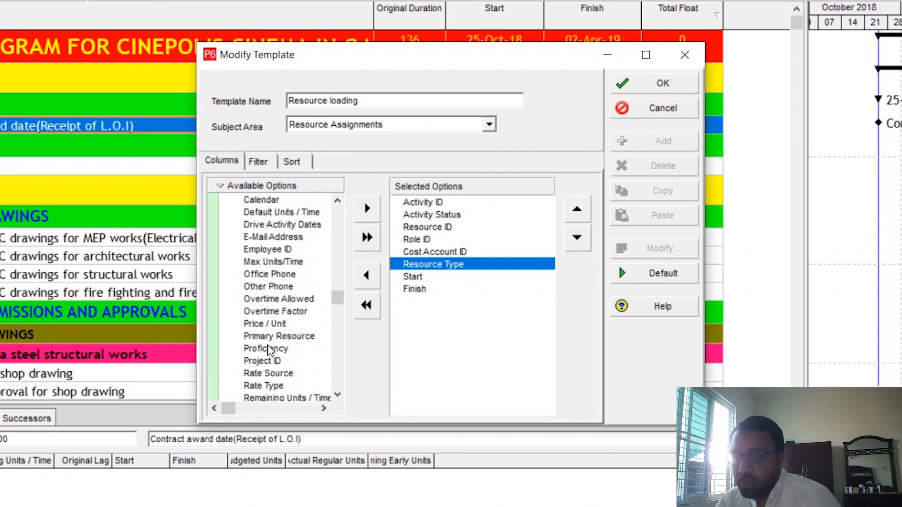
scroll(270, 350, "up", 2)
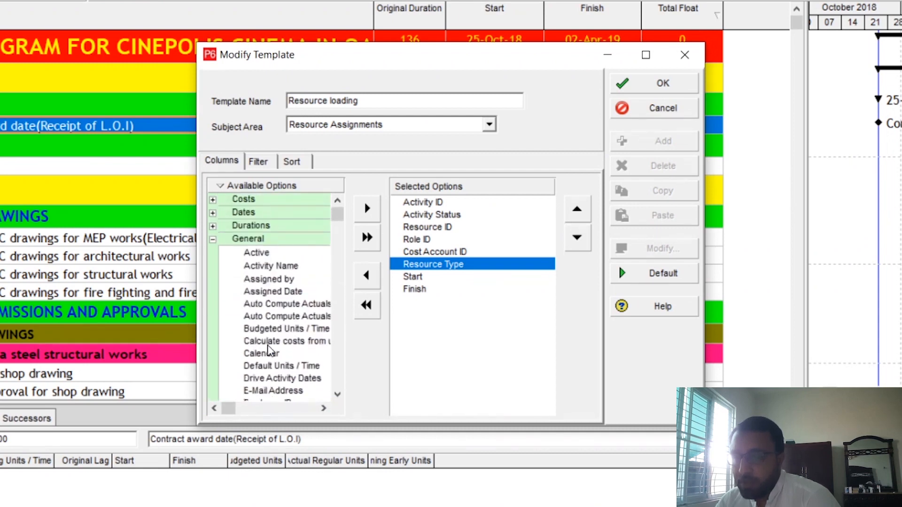
scroll(270, 350, "down", 1)
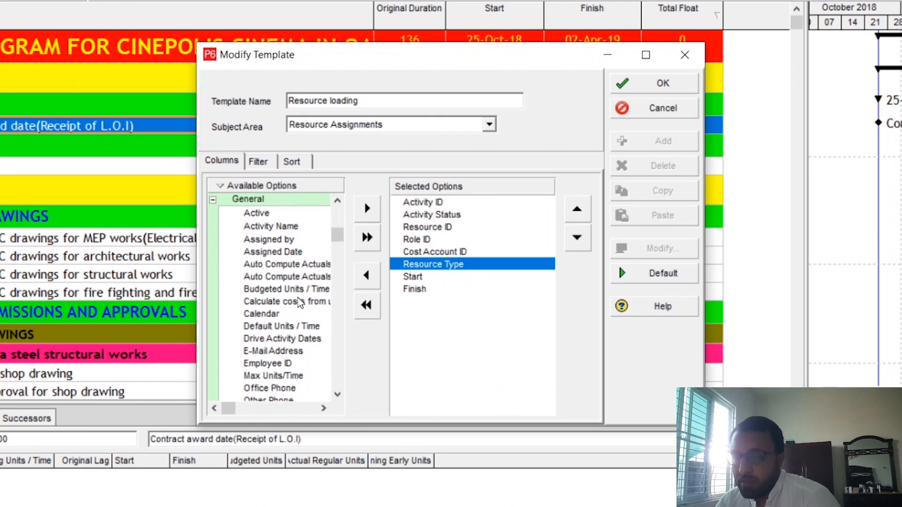
scroll(294, 296, "down", 4)
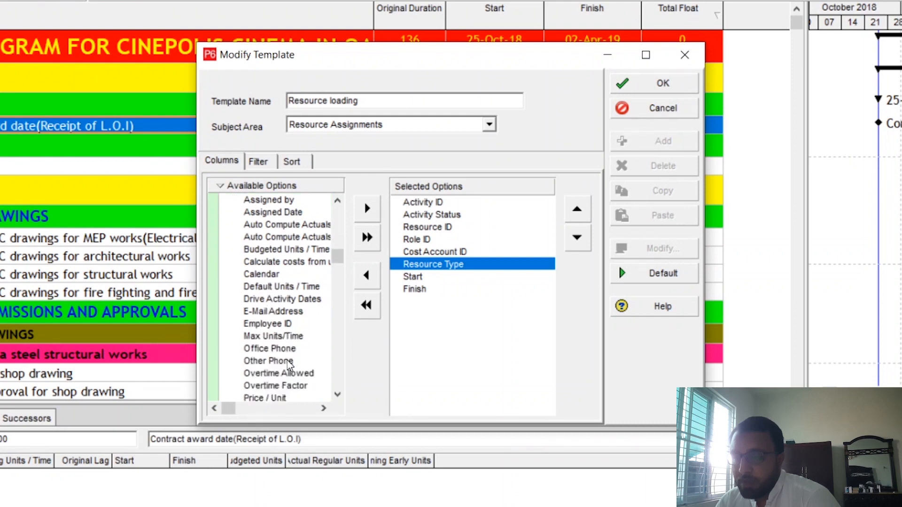
left_click(299, 380)
scroll(299, 375, "down", 3)
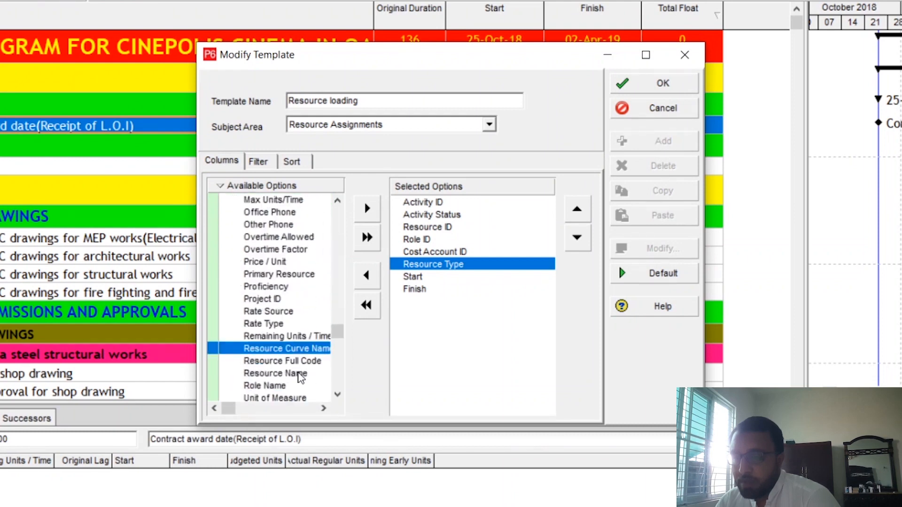
scroll(298, 374, "up", 4)
scroll(299, 374, "up", 4)
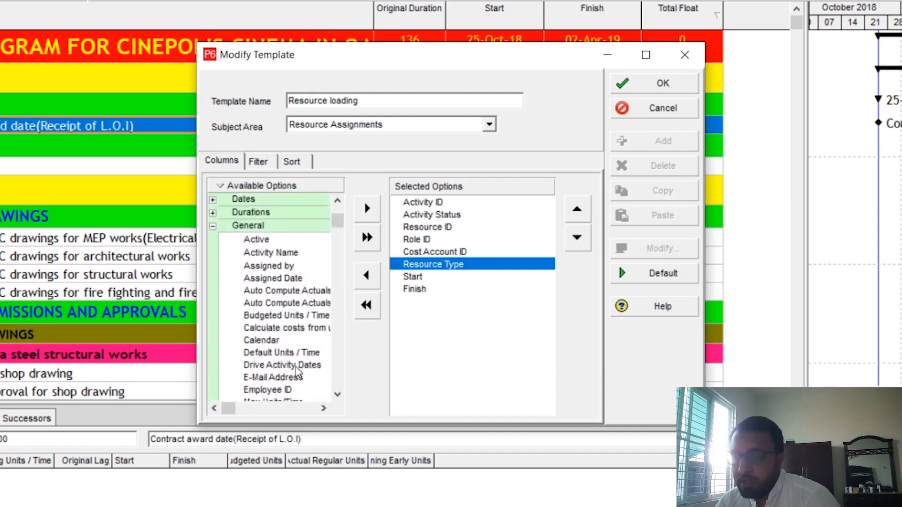
Add the Budgeted Units column from the Units group, place it after Finish, and save the Resource loading template
left_click(213, 241)
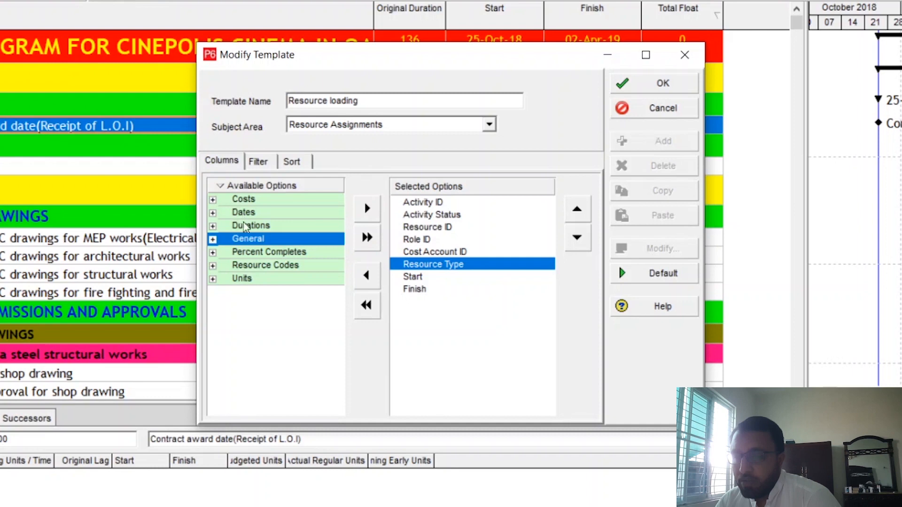
double_click(245, 281)
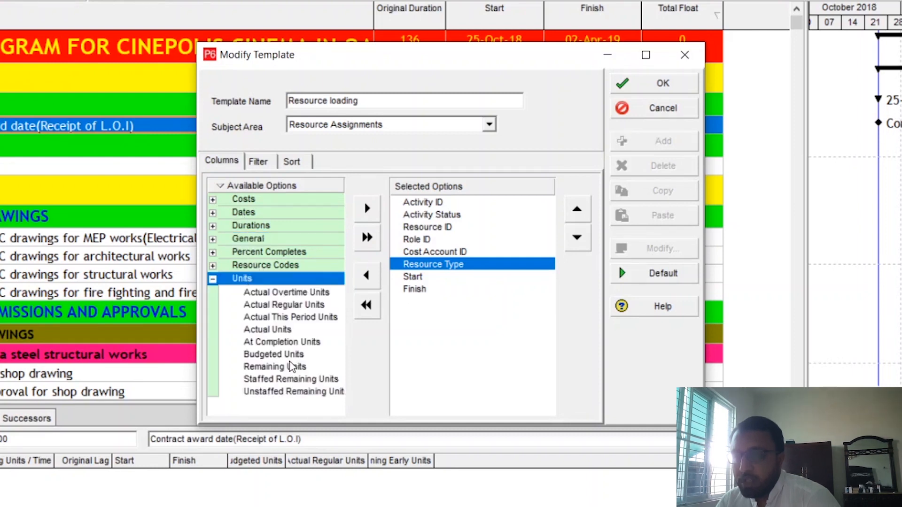
double_click(275, 355)
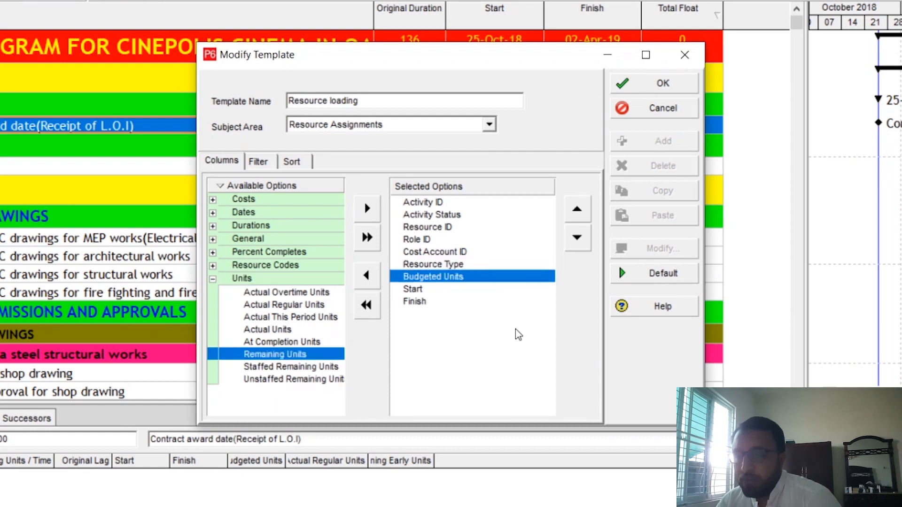
left_click(578, 242)
left_click(578, 242)
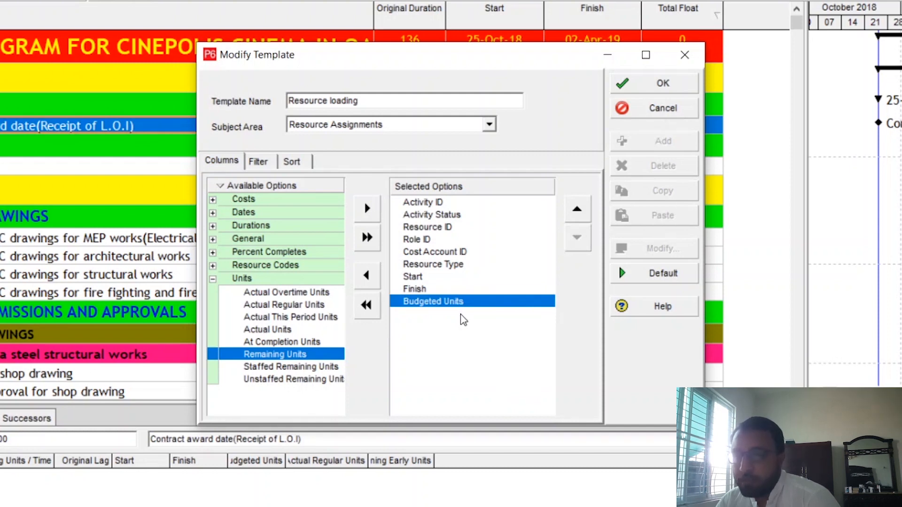
left_click(662, 89)
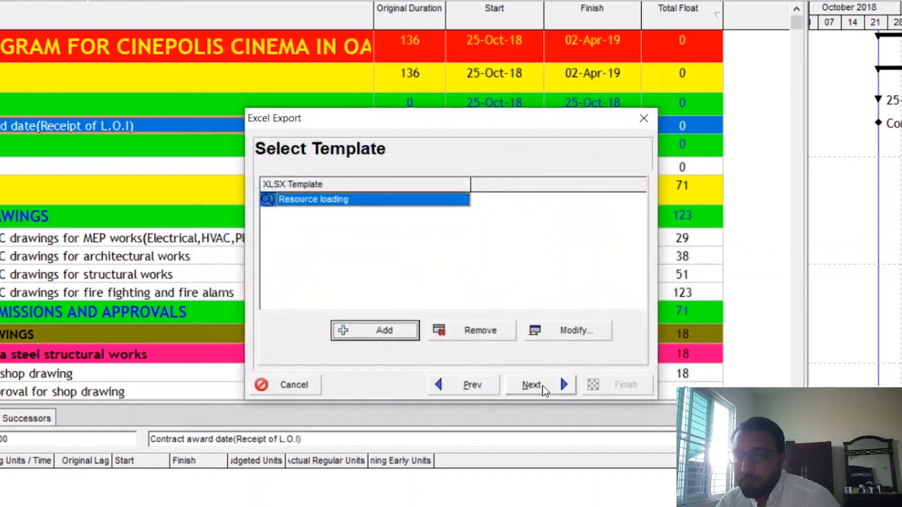
Export the project with the Resource loading template to CCS-B-1.xlsx in the Documents folder
left_click(540, 388)
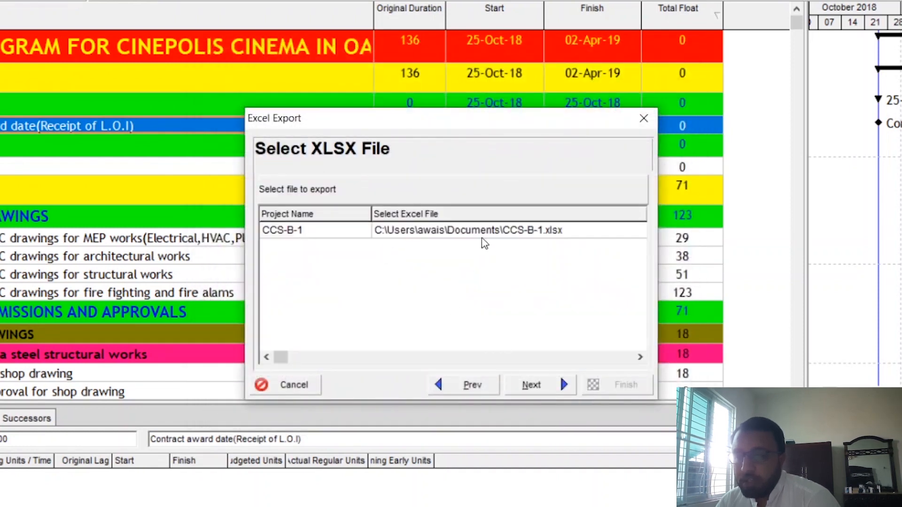
left_click(630, 236)
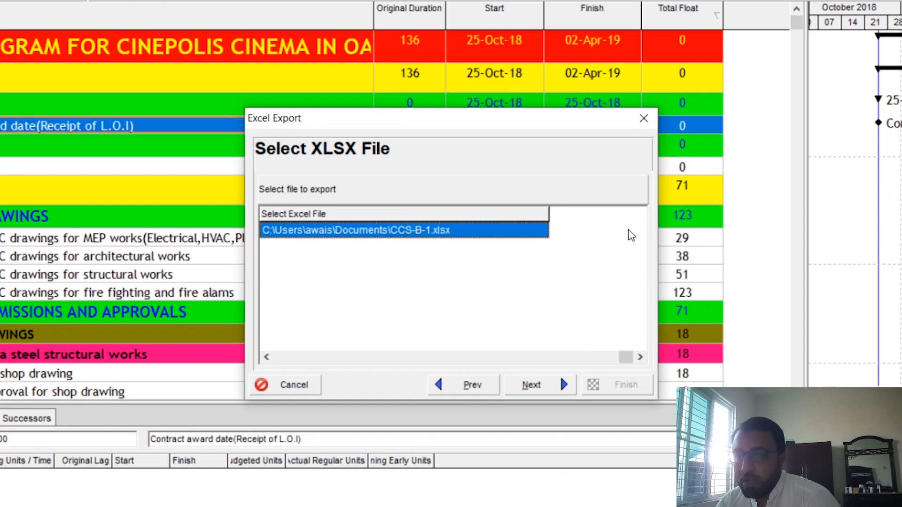
left_click(521, 235)
left_click(489, 274)
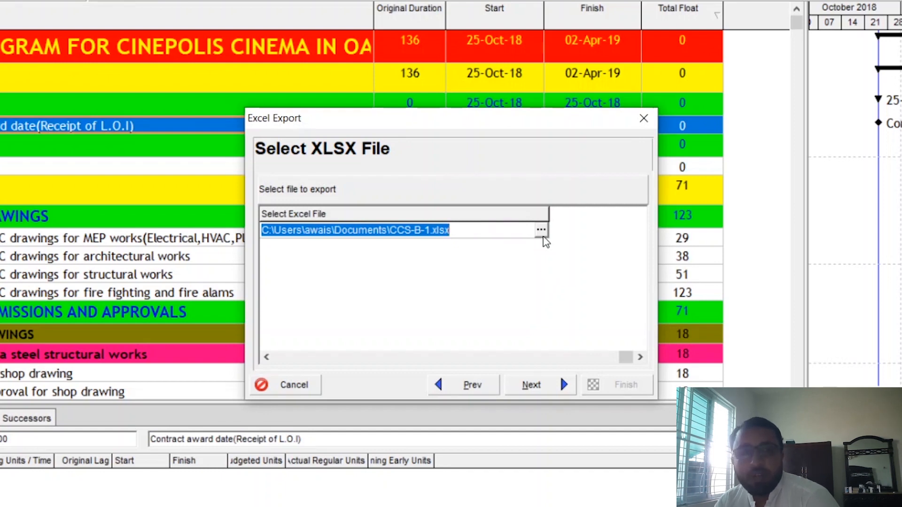
left_click(545, 395)
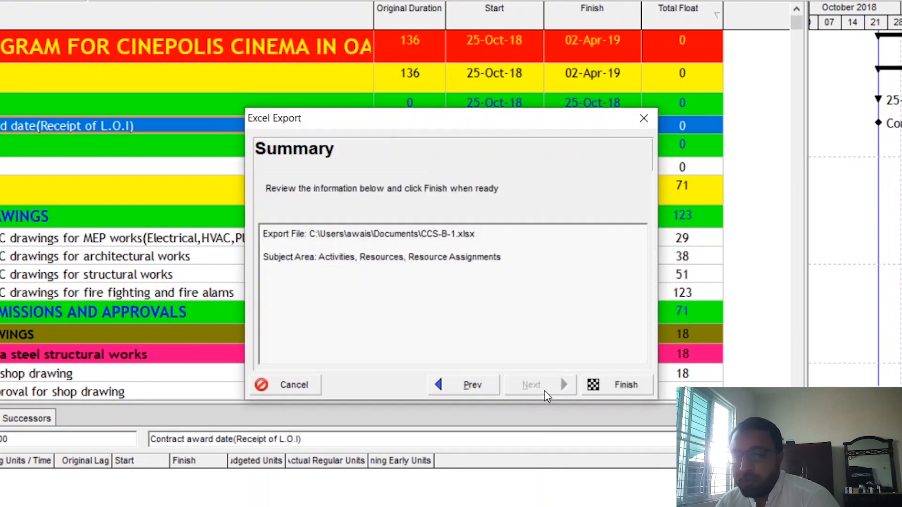
left_click(618, 391)
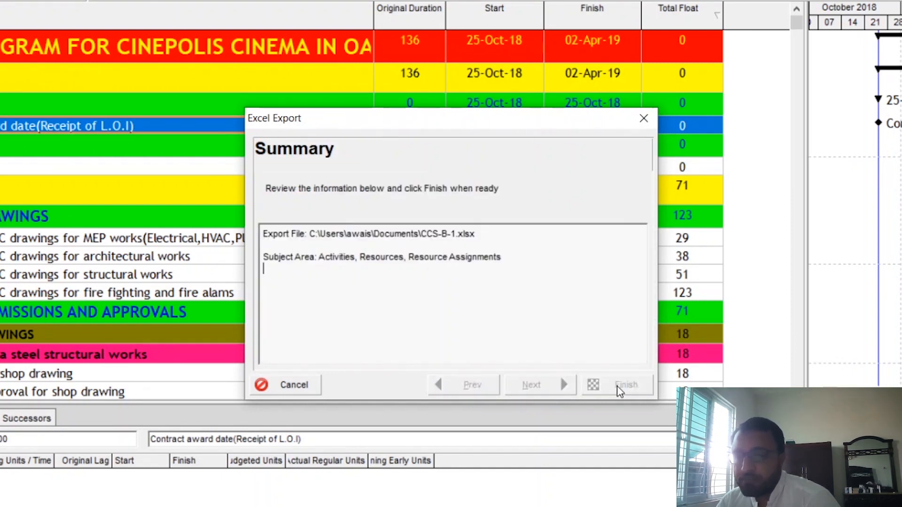
left_click(618, 388)
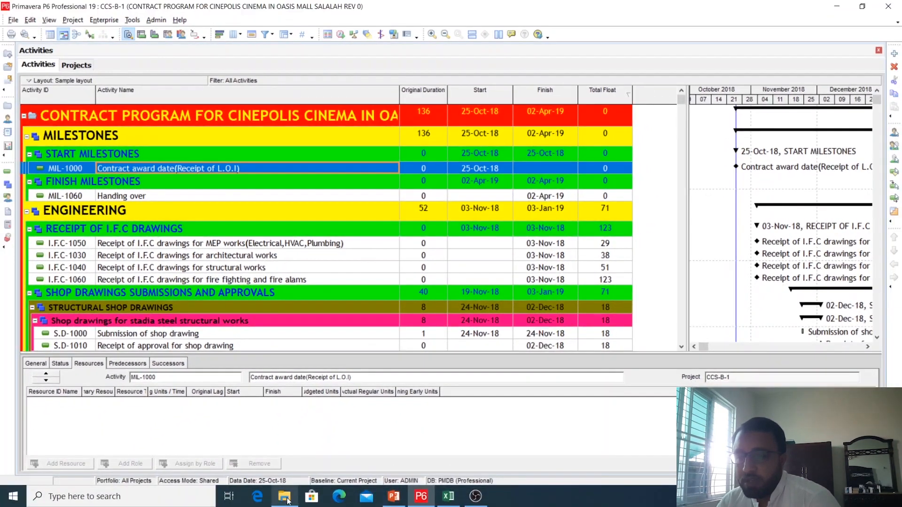
Switch to File Explorer and open the PS-ADCC Excel workbook from the Documents folder
left_click(286, 498)
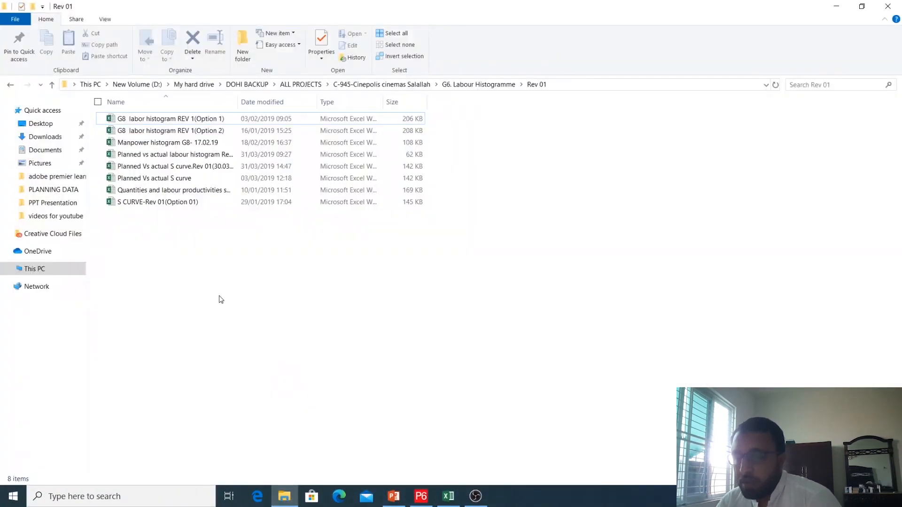
left_click(42, 150)
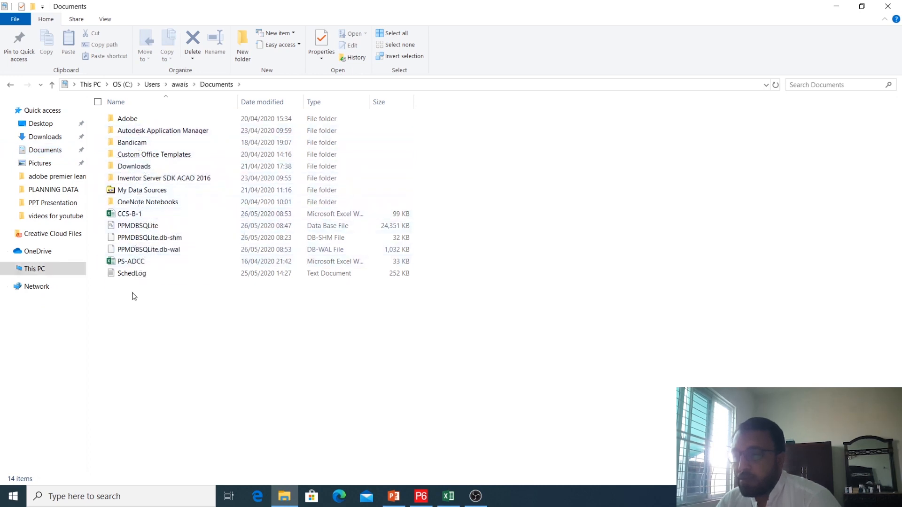
double_click(135, 262)
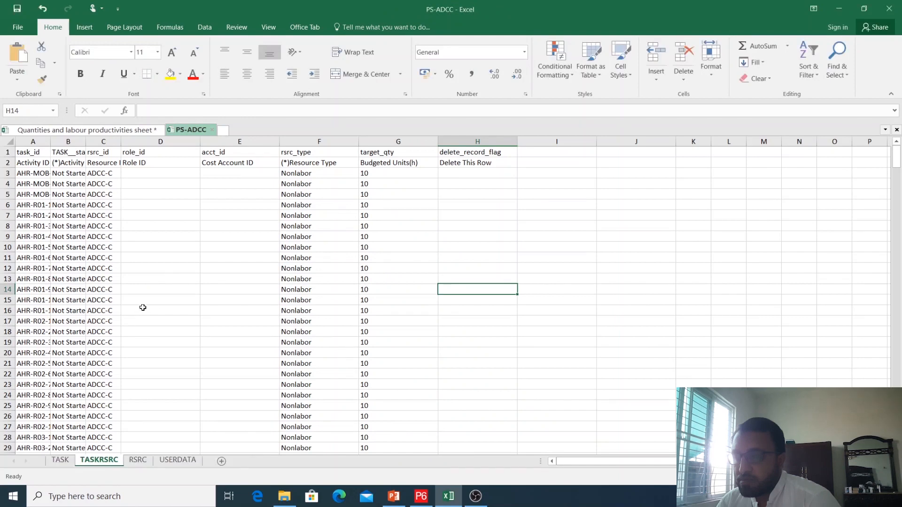
Look through the exported rows on the TASKRSRC sheet and the activity rows on the TASK sheet
scroll(135, 383, "down", 3)
scroll(136, 383, "up", 3)
scroll(164, 403, "down", 3)
scroll(164, 404, "up", 3)
key("ctrl+Page_Up")
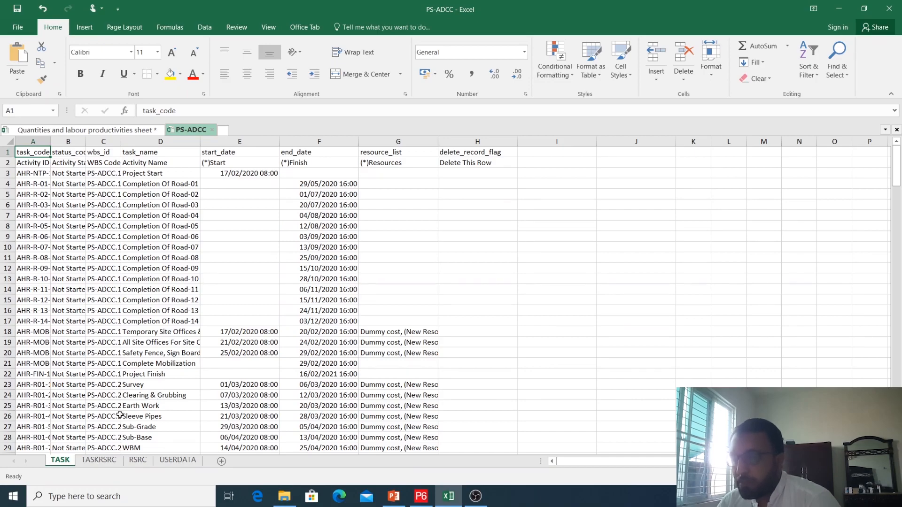
scroll(120, 415, "down", 8)
scroll(120, 415, "down", 2)
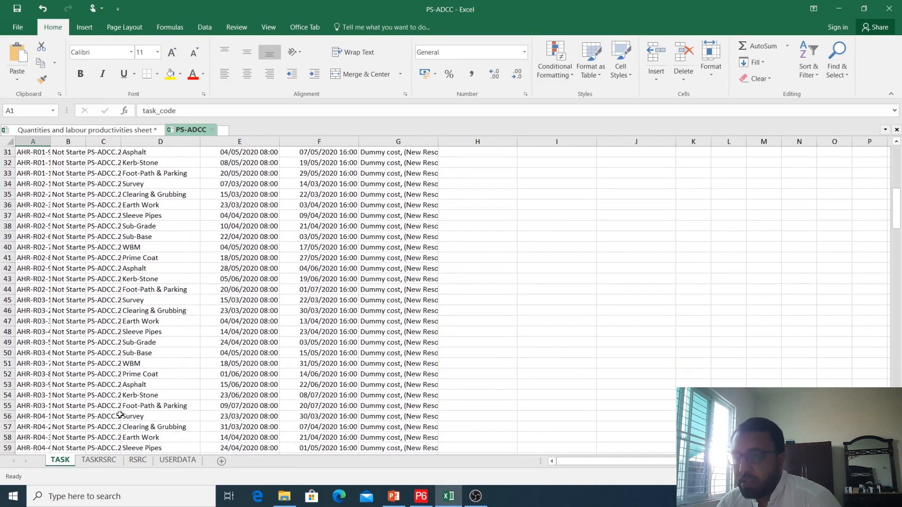
Autofit column A on the TASKRSRC sheet to the full activity IDs
left_click(100, 460)
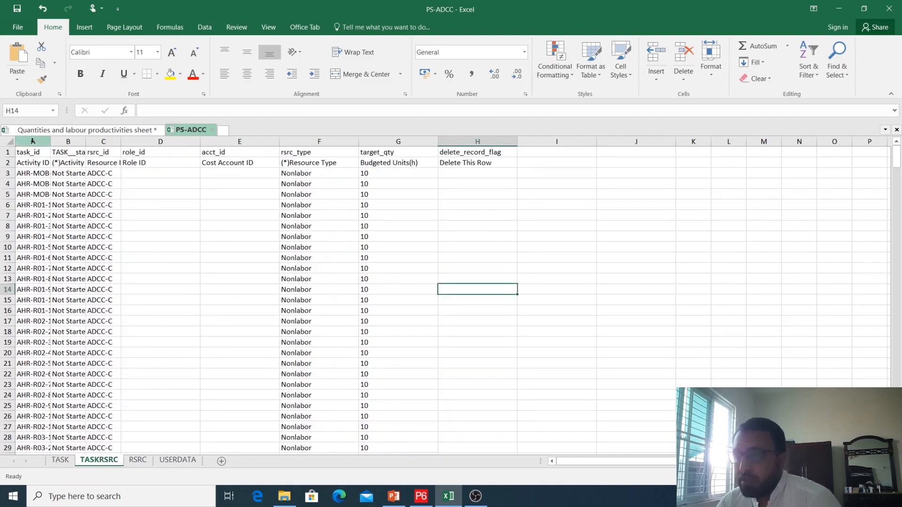
left_click(50, 141)
double_click(50, 142)
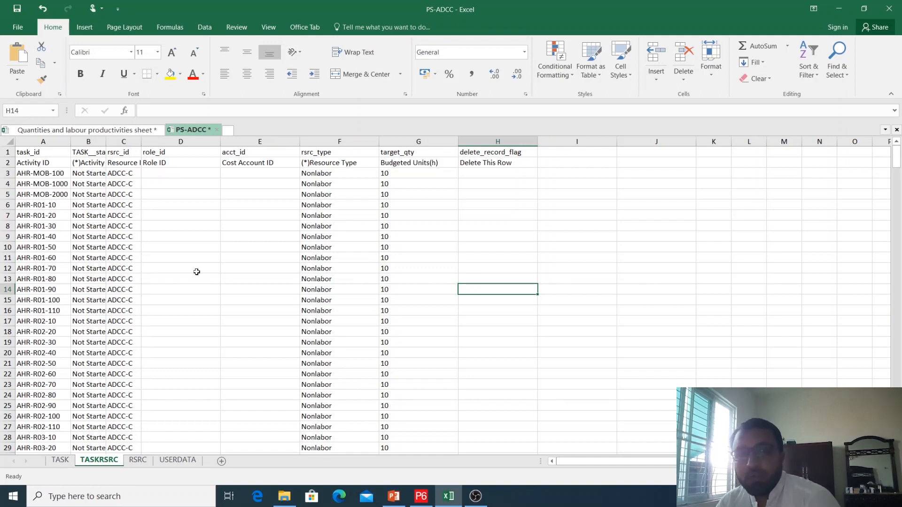
Examine the Resource Type and Budgeted Units columns across the resource assignment rows of the TASKRSRC sheet
left_click(368, 140)
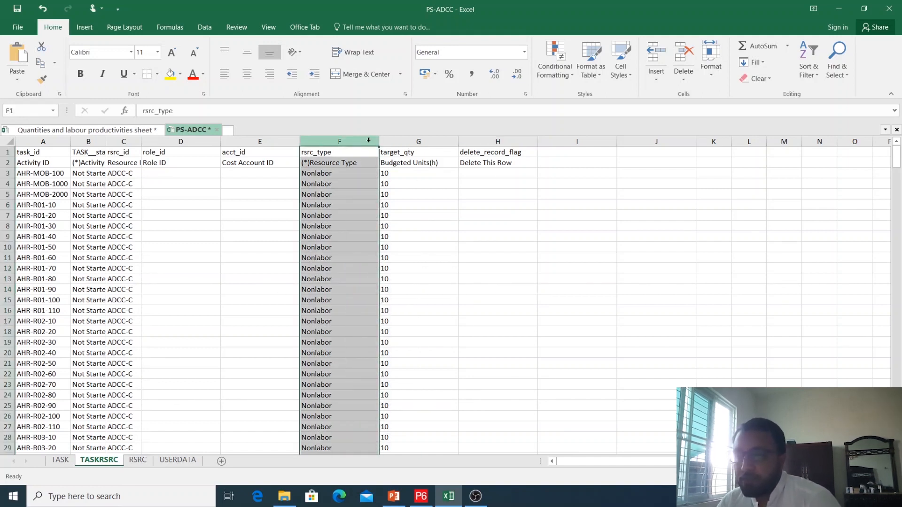
left_click(424, 140)
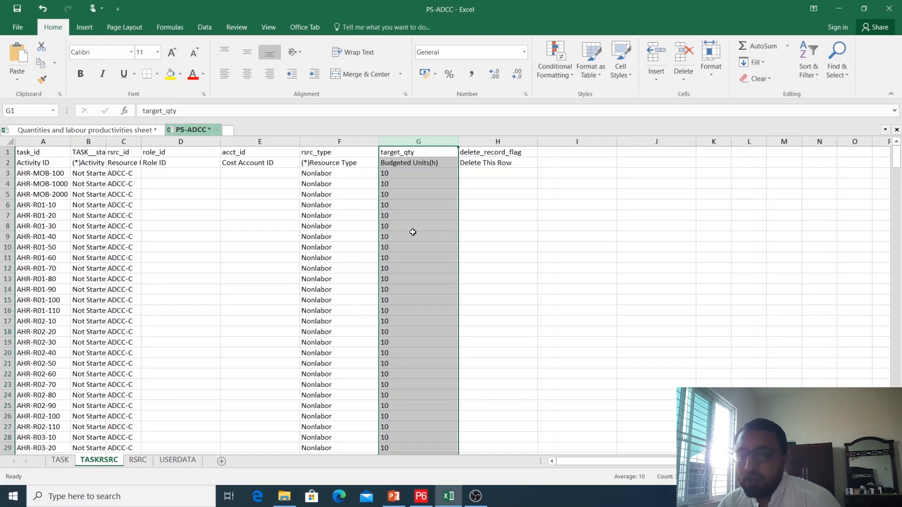
scroll(423, 296, "down", 20)
scroll(339, 291, "down", 20)
scroll(339, 290, "down", 20)
scroll(339, 291, "down", 20)
scroll(339, 291, "up", 12)
left_click(627, 278)
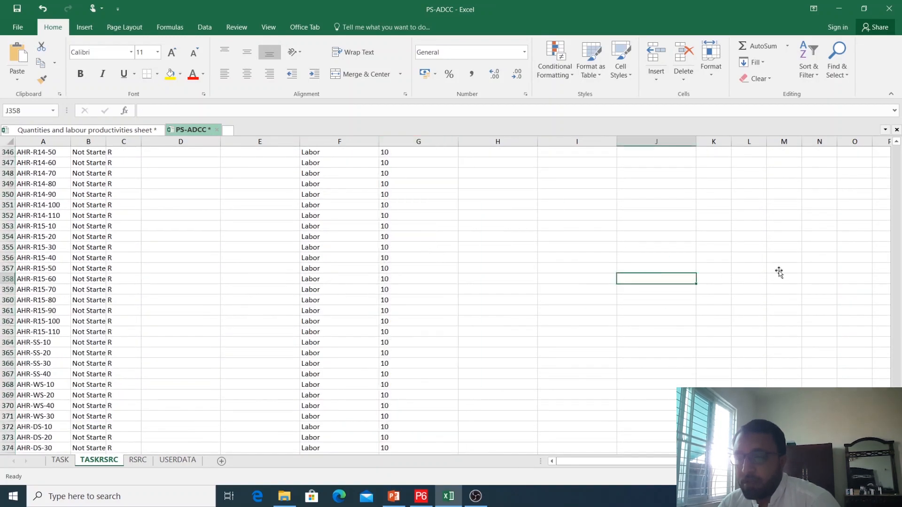
left_click_drag(896, 422, 888, 146)
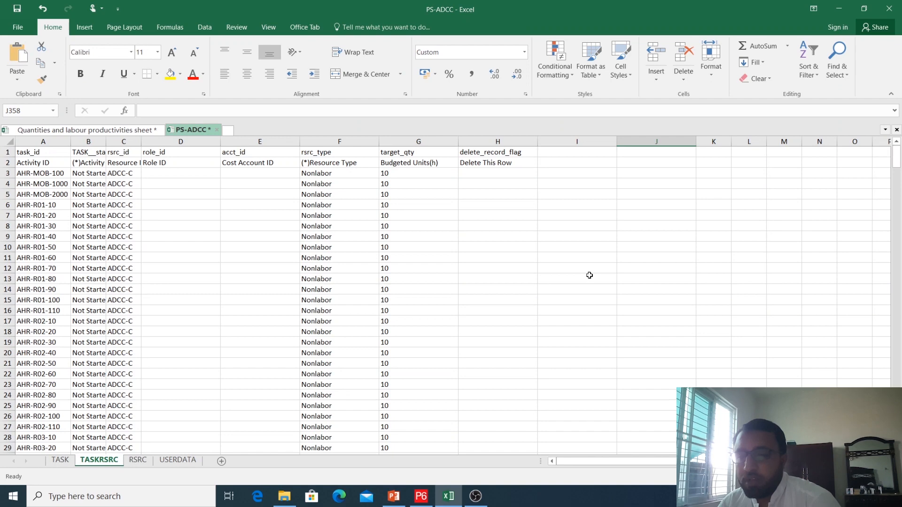